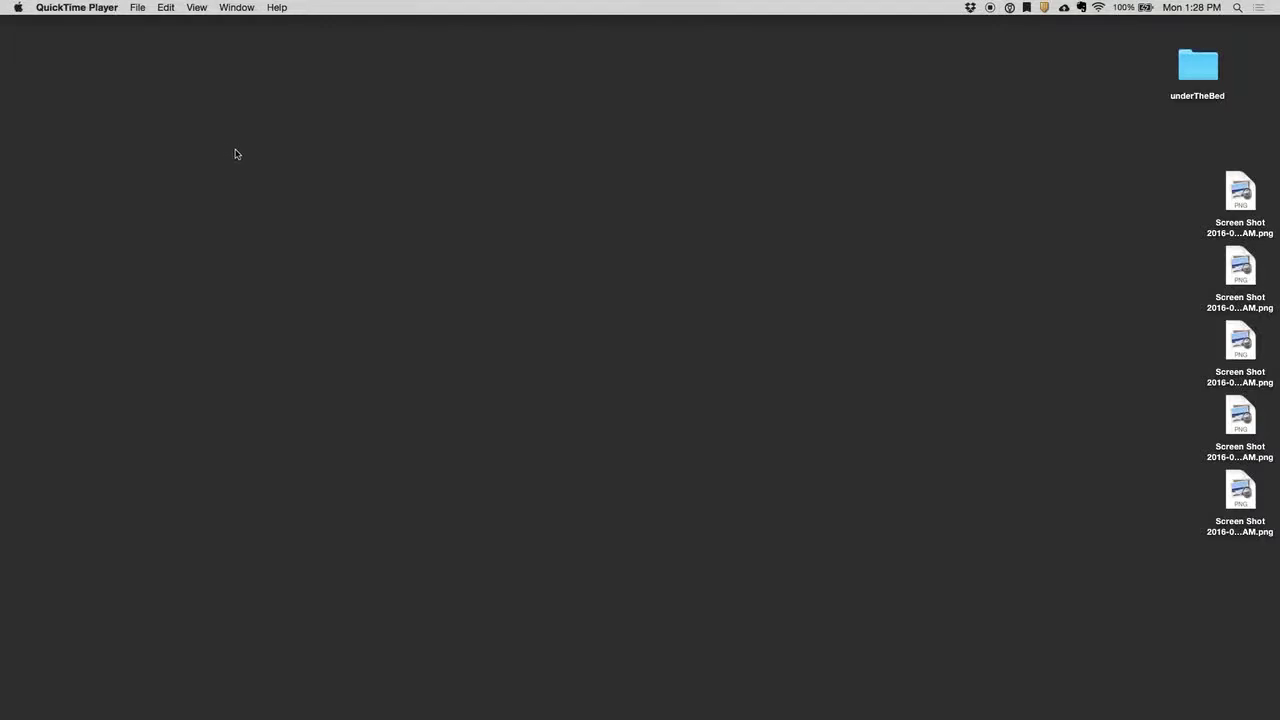
# - Launch Inkscape from Spotlight, then move its new-document window to the screen centre and enlarge it
pyautogui.press('super+space')
pyautogui.write('ink')
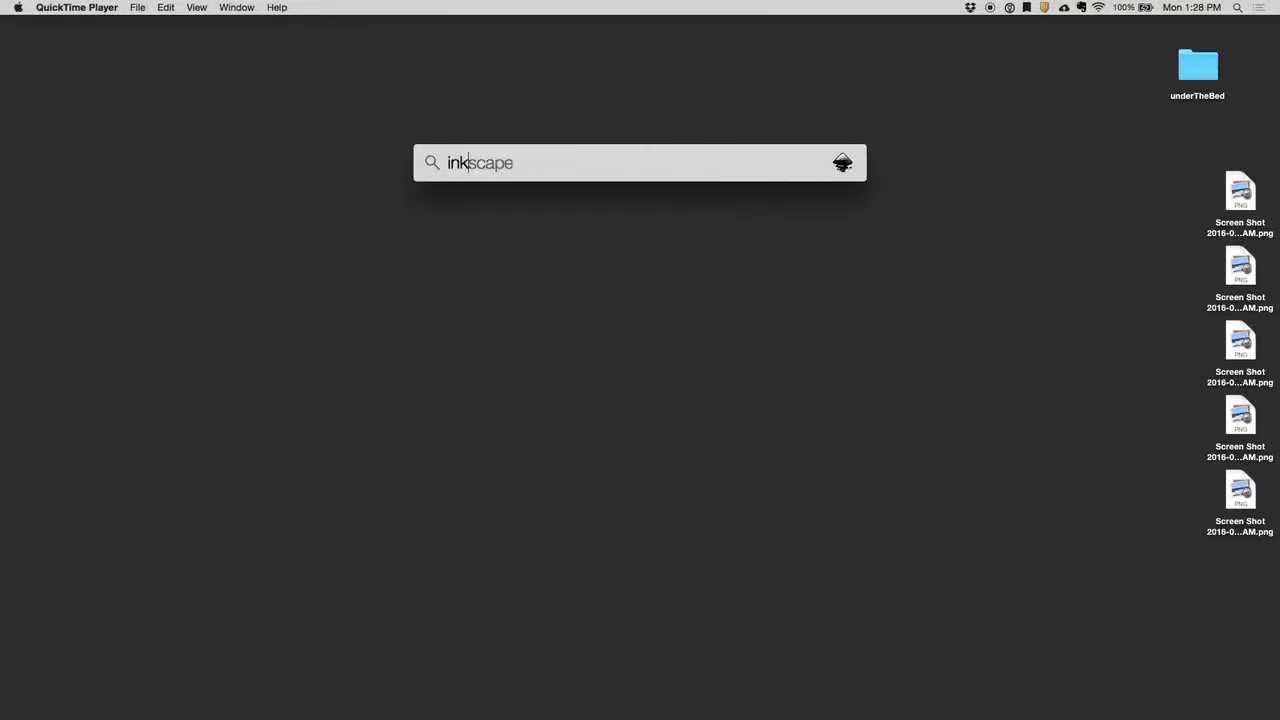
pyautogui.press('Return')
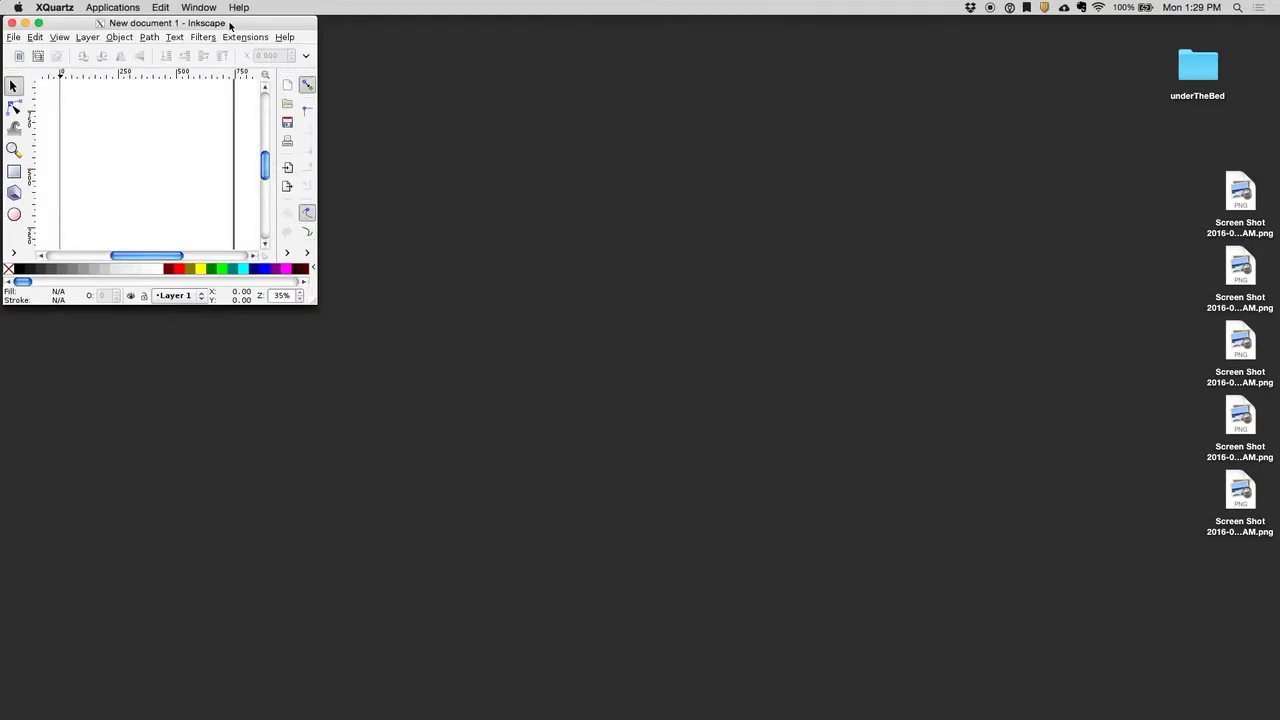
pyautogui.moveTo(230, 25); pyautogui.dragTo(463, 139)
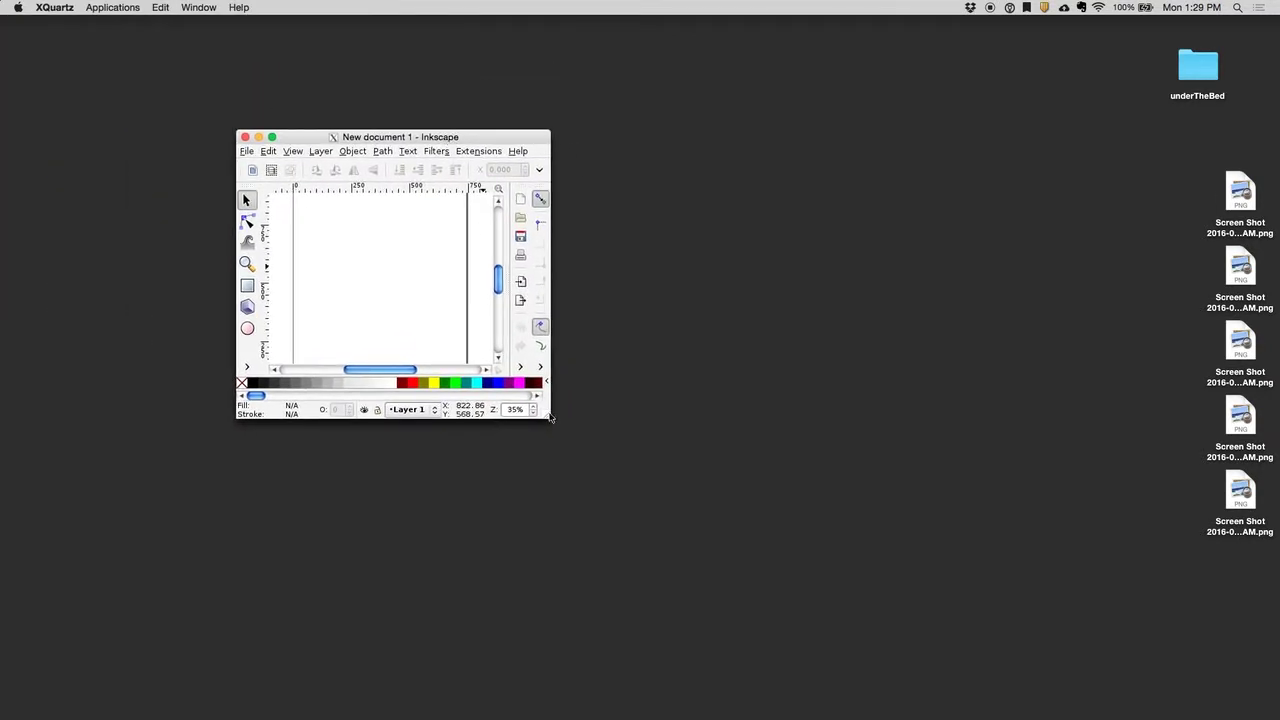
pyautogui.moveTo(549, 417)
pyautogui.mouseDown()
pyautogui.moveTo(896, 516)
pyautogui.moveTo(944, 619)
pyautogui.mouseUp()
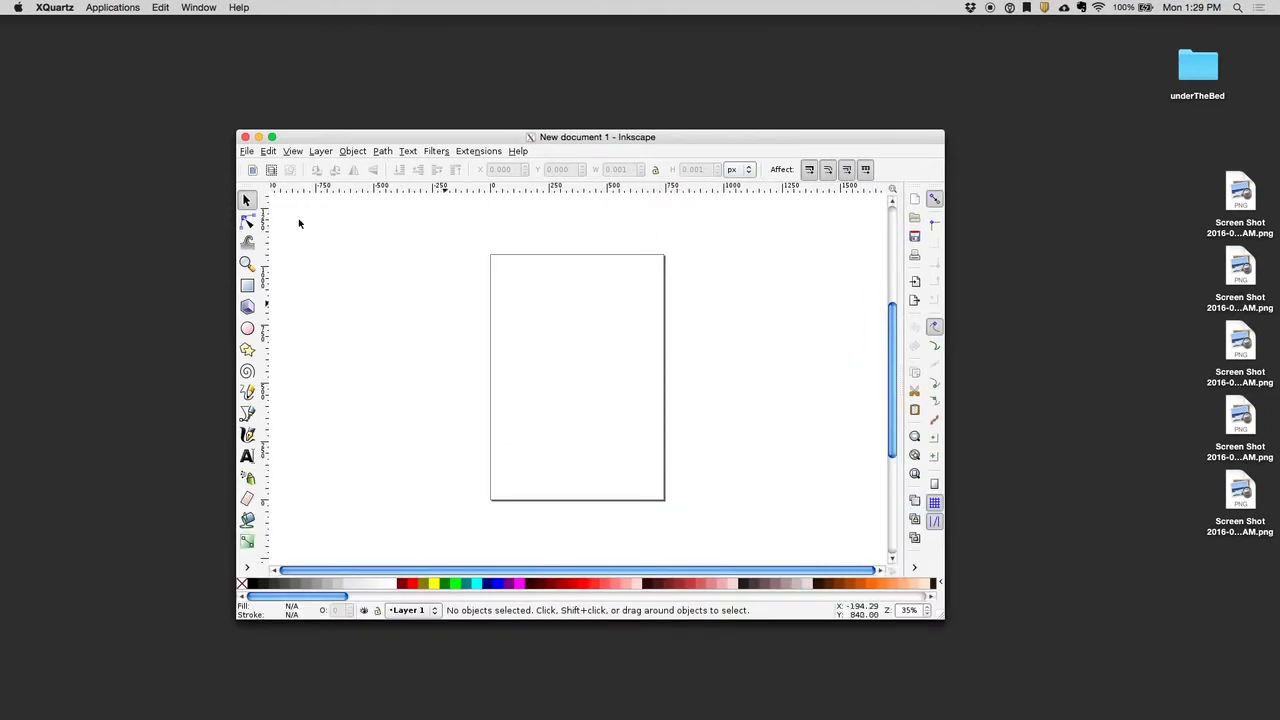
# - Import doughnut.jpg from Downloads as an embedded image and place it on the page
pyautogui.click(246, 151)
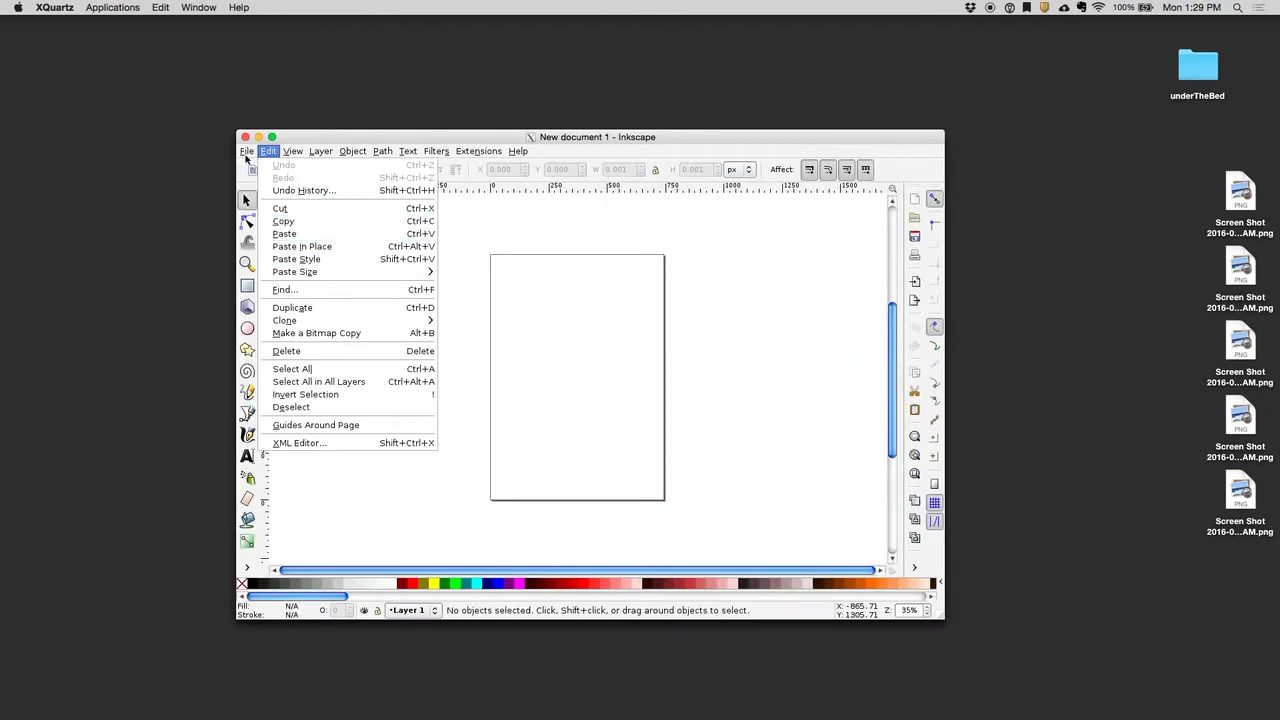
pyautogui.click(258, 261)
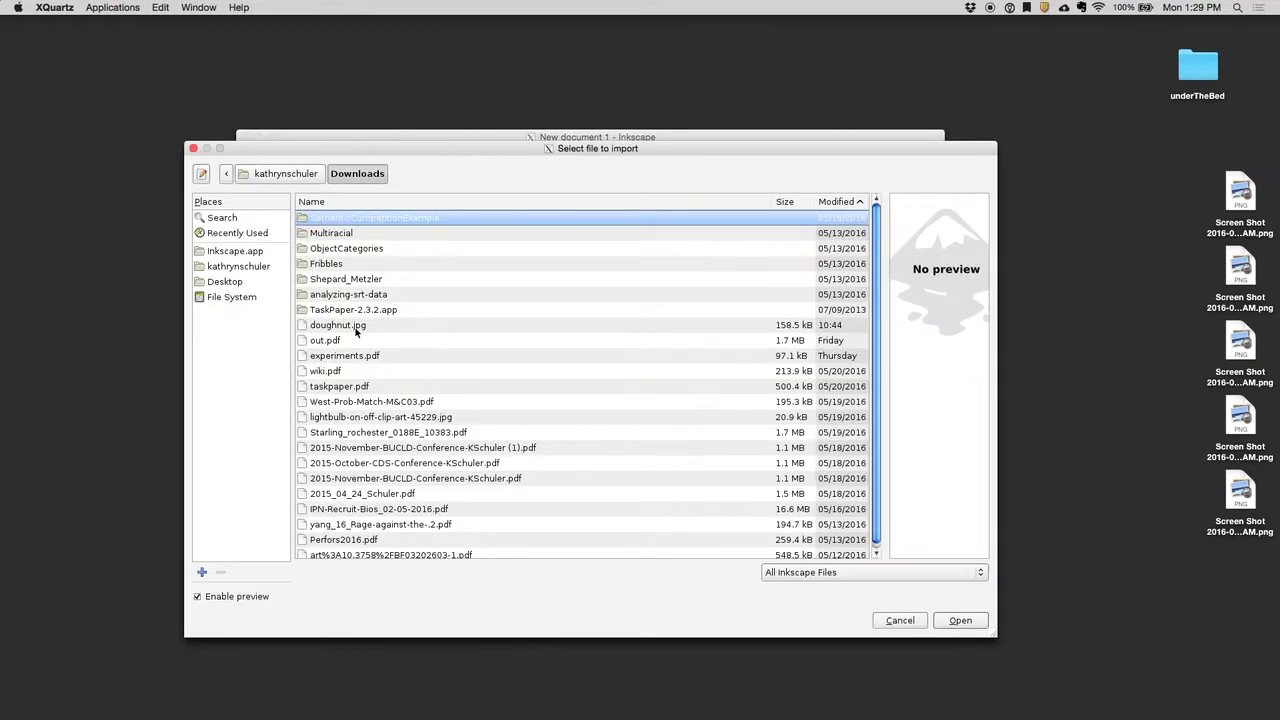
pyautogui.click(356, 328)
pyautogui.click(945, 621)
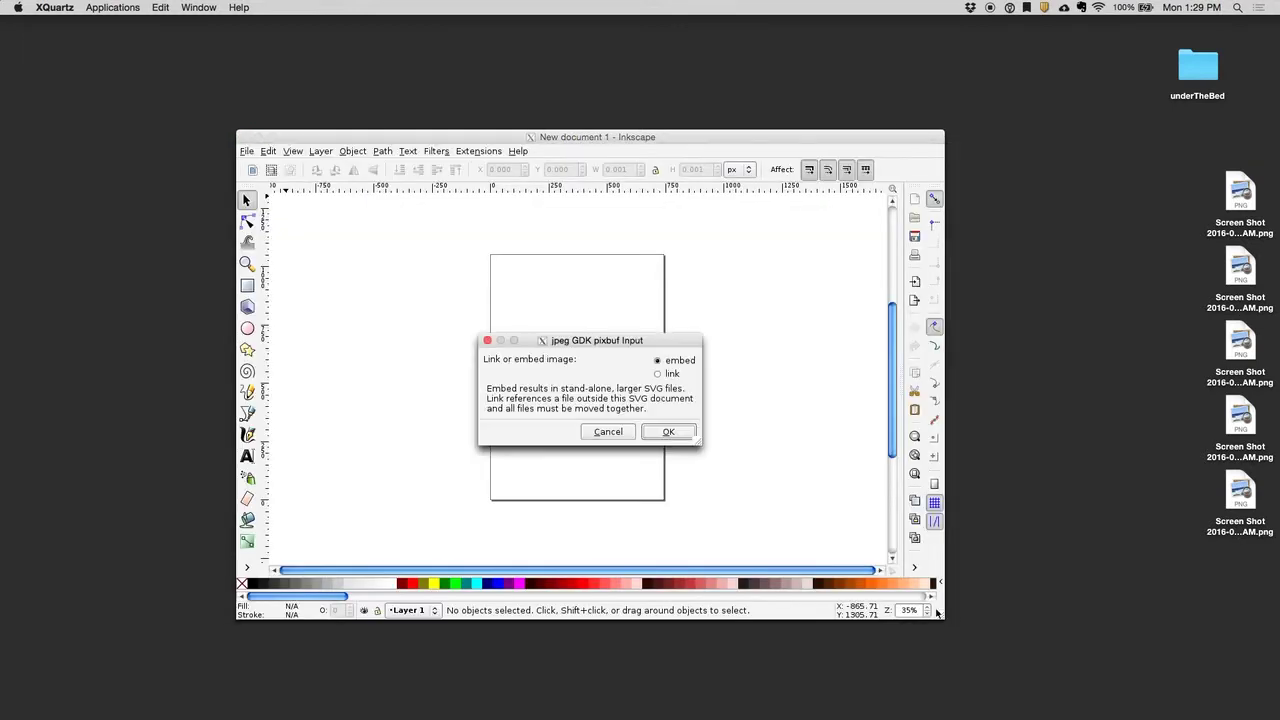
pyautogui.click(676, 363)
pyautogui.click(668, 431)
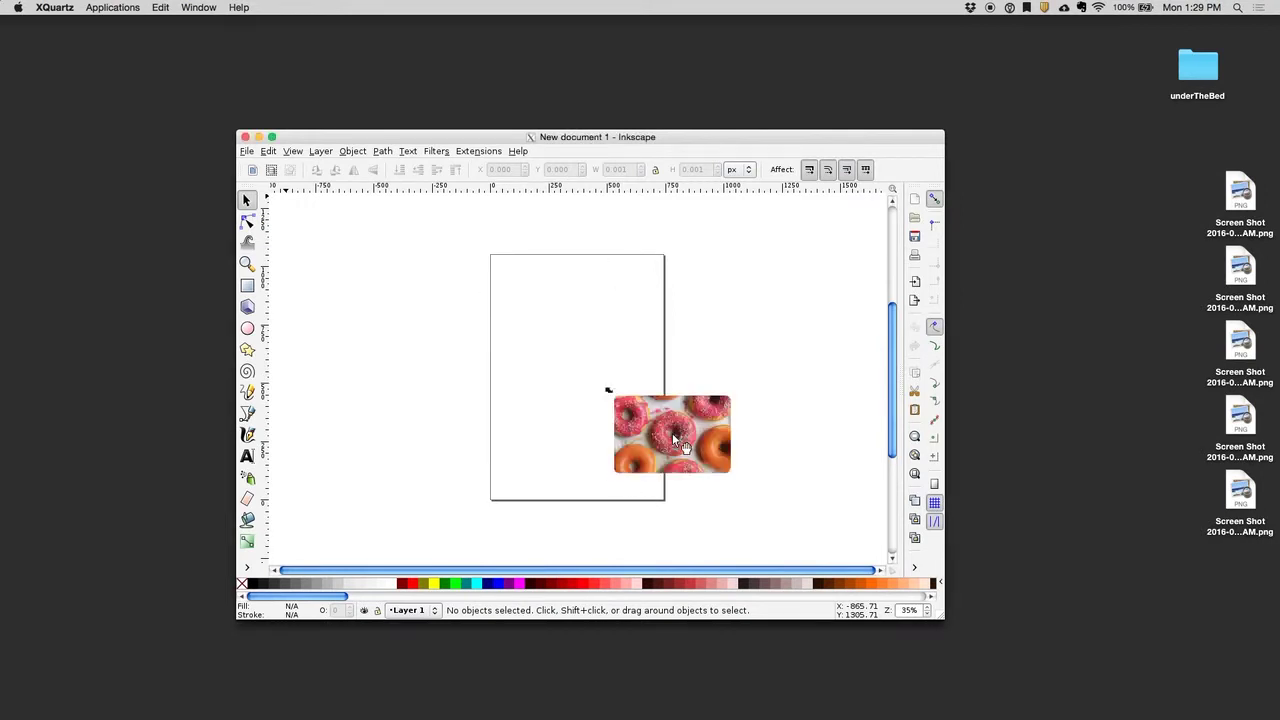
pyautogui.moveTo(676, 440)
pyautogui.mouseDown()
pyautogui.moveTo(577, 331)
pyautogui.moveTo(574, 367)
pyautogui.mouseUp()
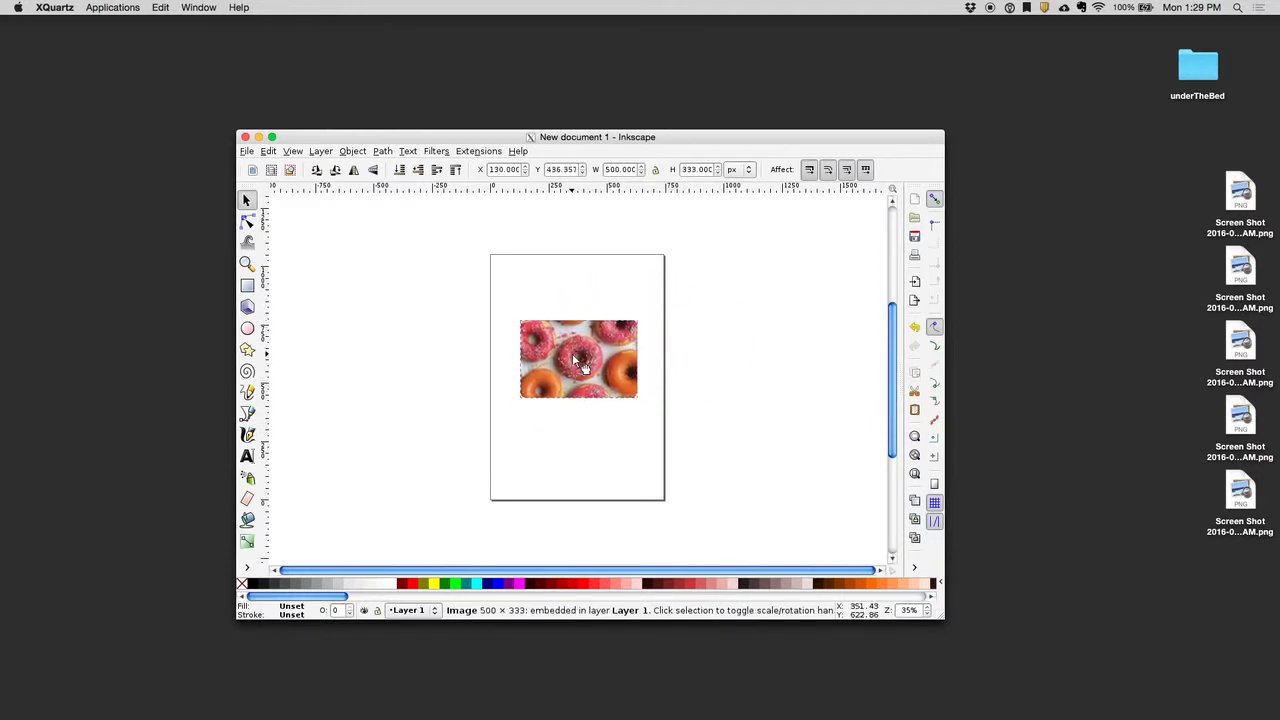
pyautogui.click(581, 423)
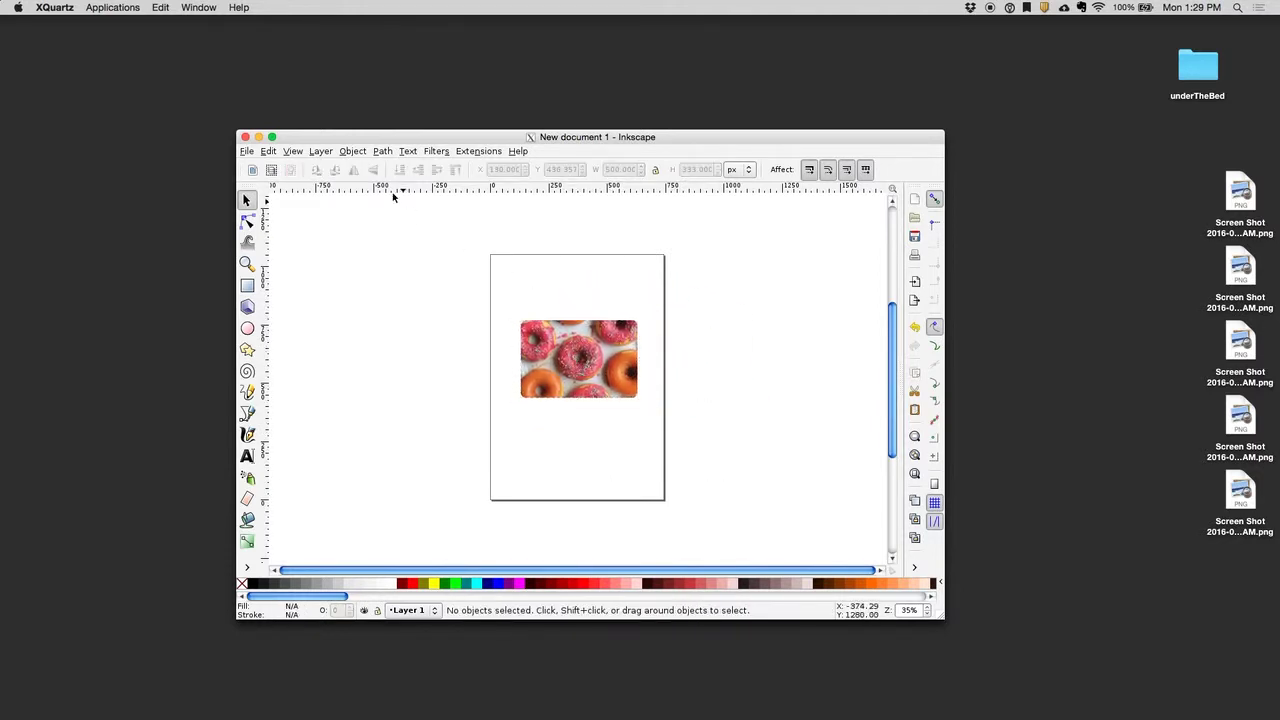
# - Zoom in three steps to about 99% and nudge the photo slightly lower on the page
pyautogui.click(292, 151)
pyautogui.moveTo(330, 165)
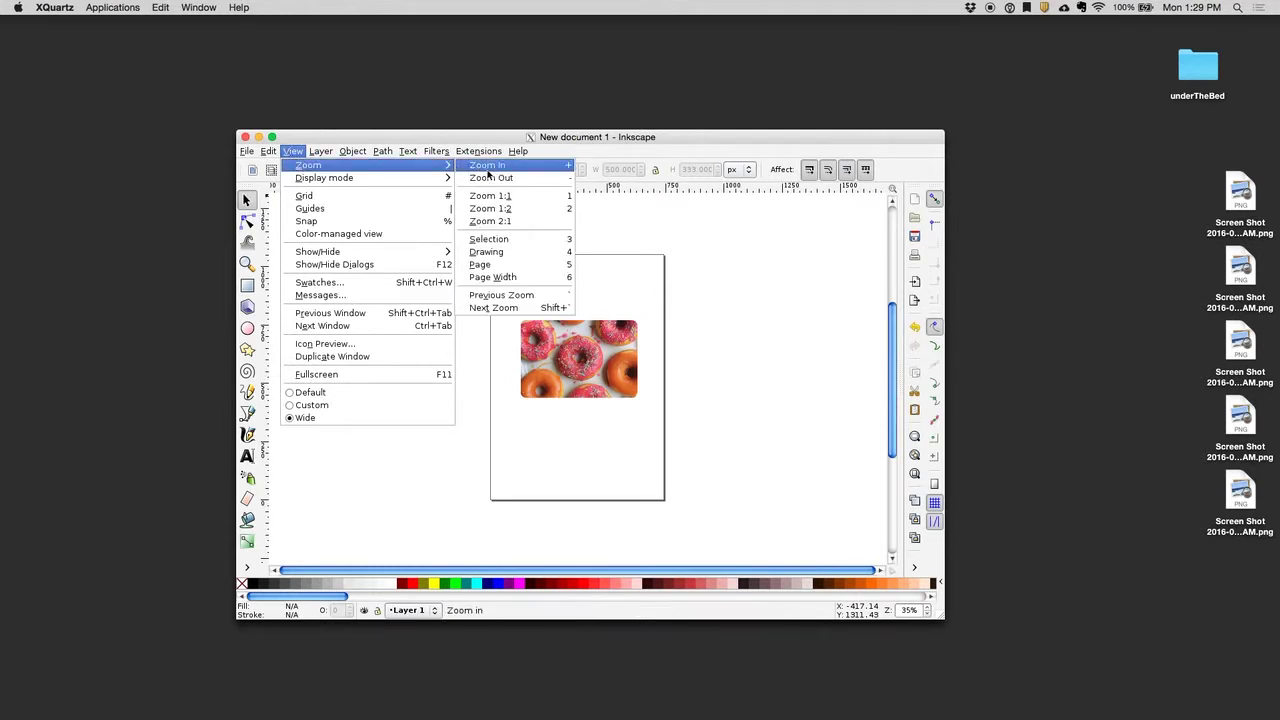
pyautogui.click(480, 165)
pyautogui.click(291, 152)
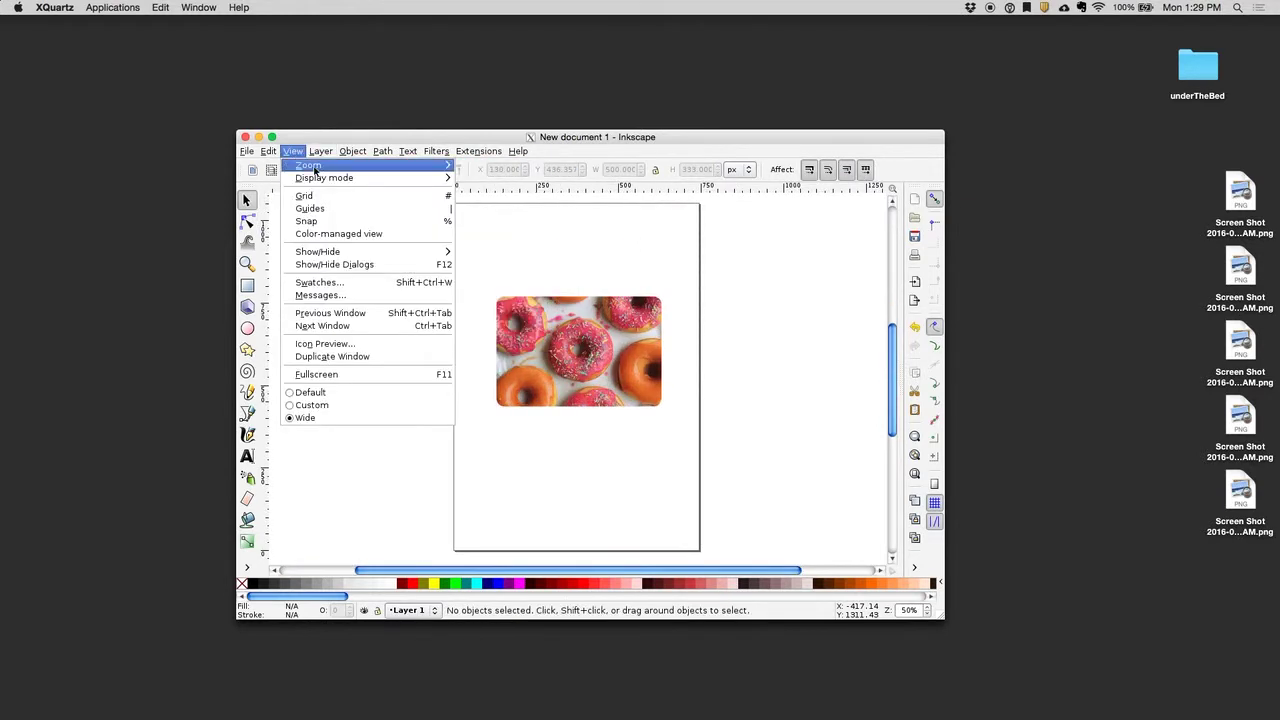
pyautogui.click(477, 167)
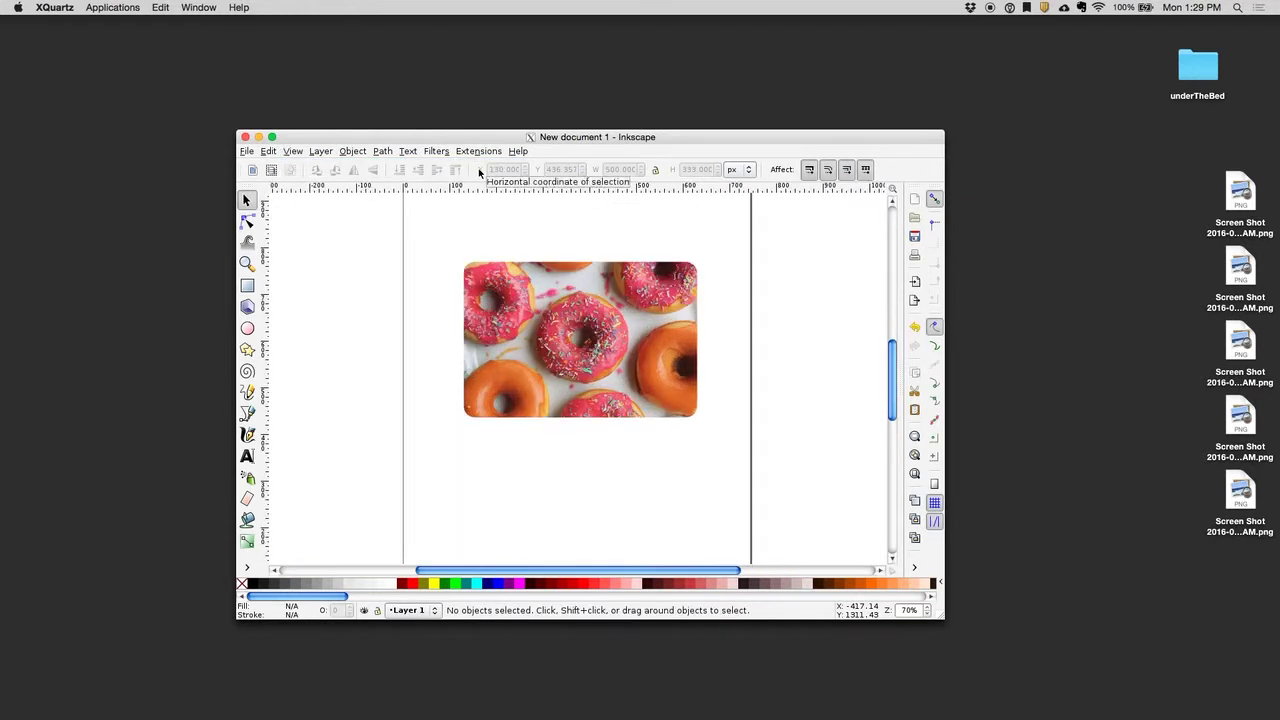
pyautogui.click(292, 151)
pyautogui.moveTo(309, 165)
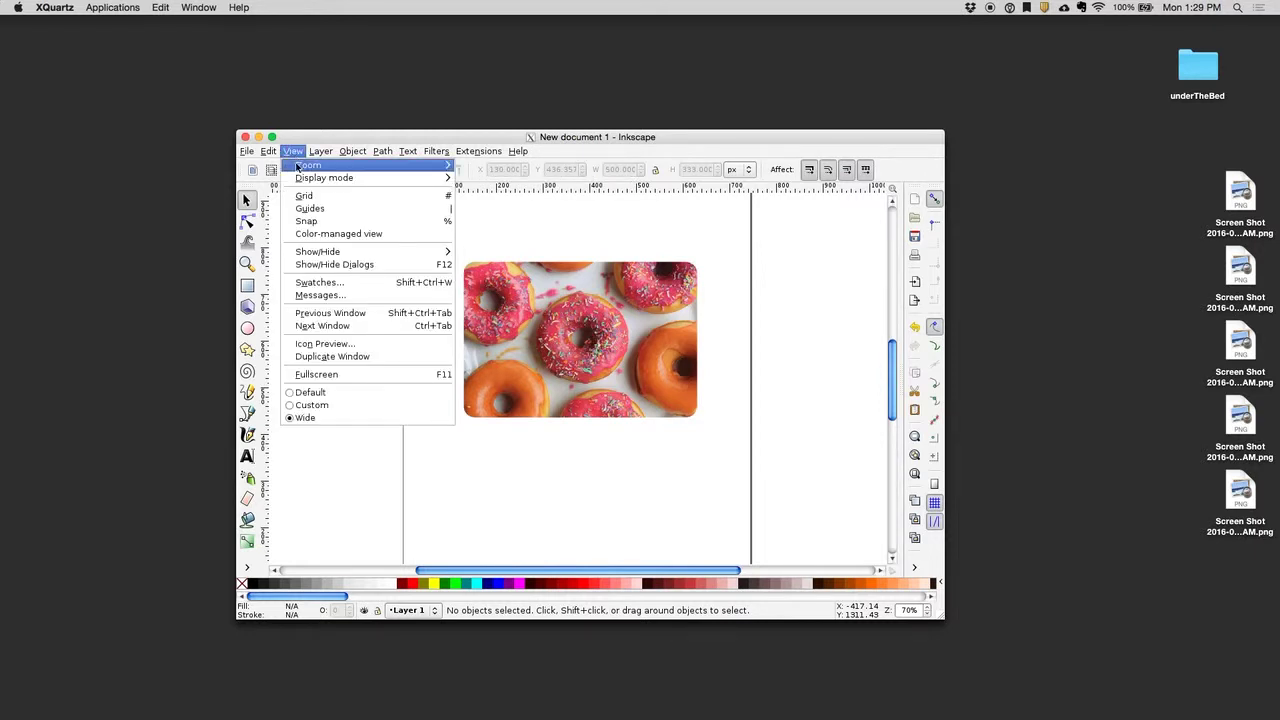
pyautogui.click(477, 167)
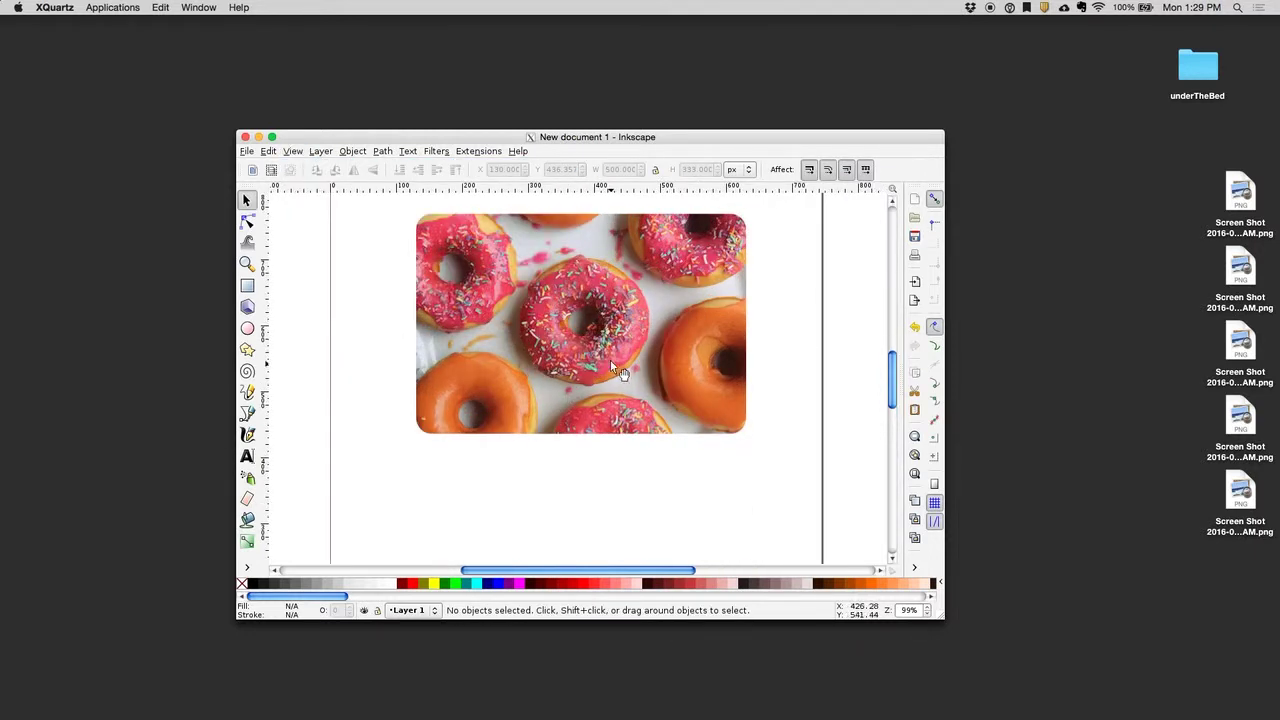
pyautogui.moveTo(612, 368); pyautogui.dragTo(619, 418)
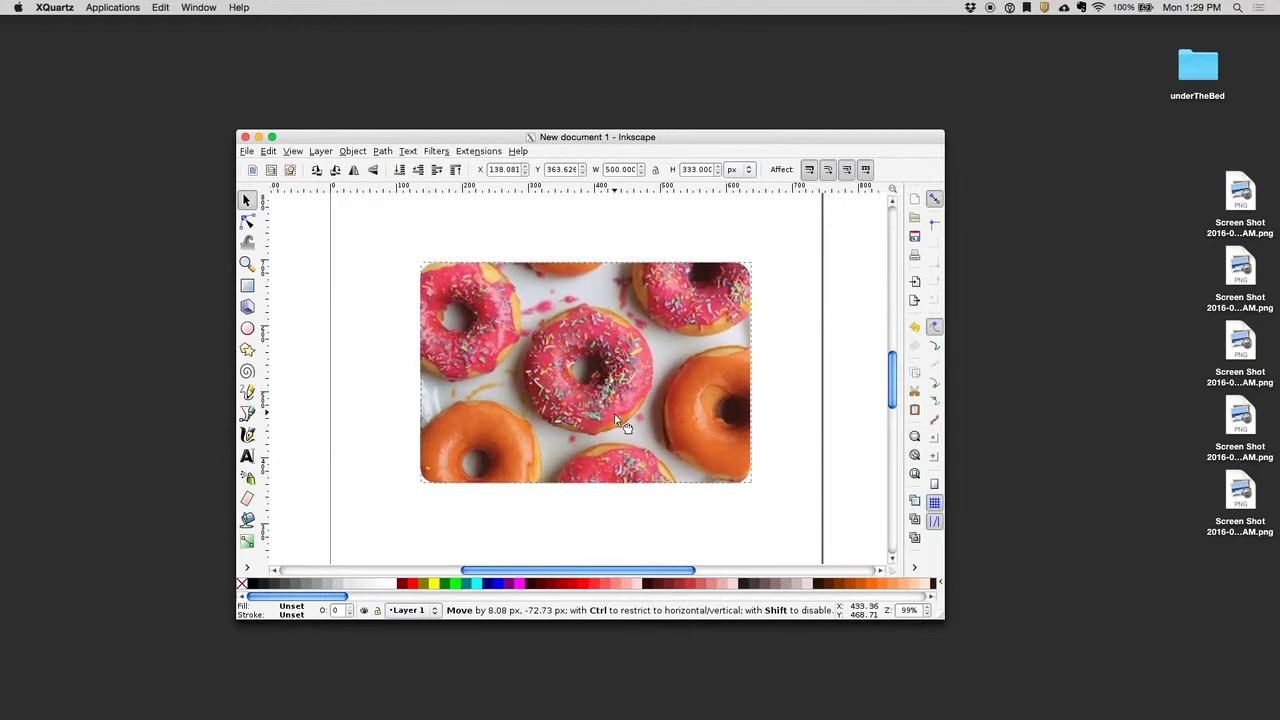
pyautogui.click(347, 336)
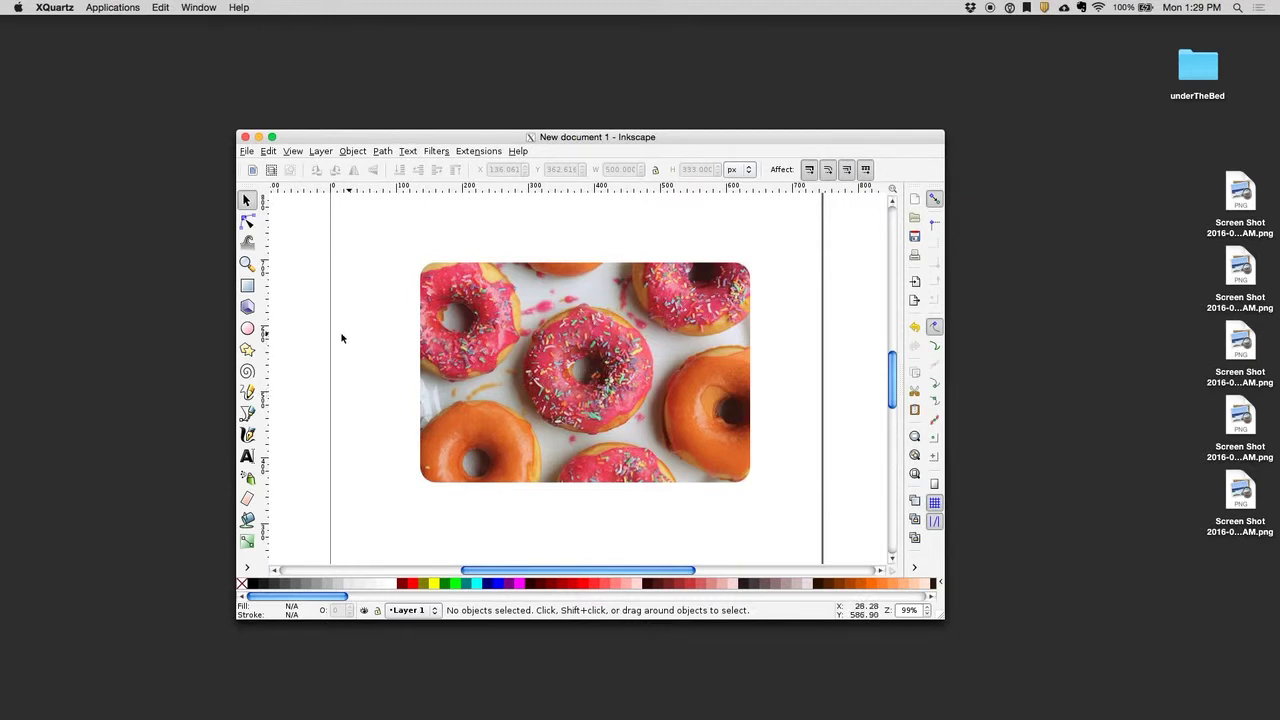
# - Draw a closed four-node Bezier diamond around the centre doughnut and select it for node editing
pyautogui.click(248, 413)
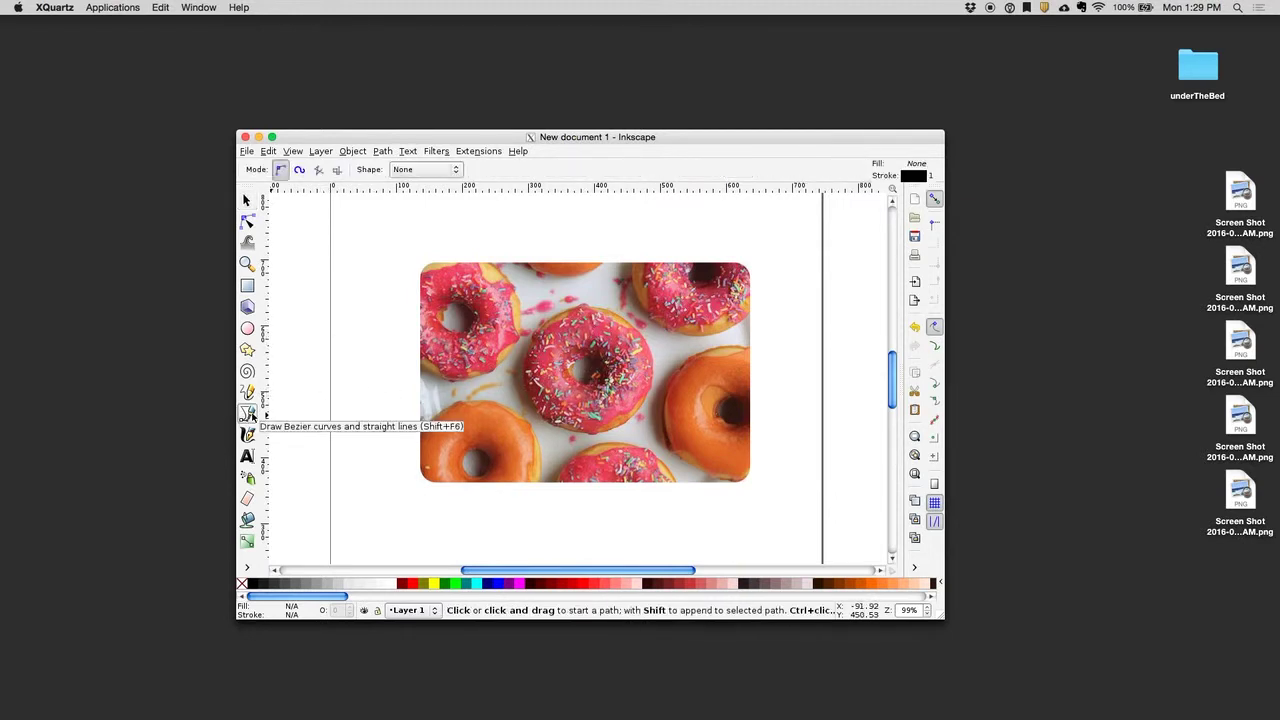
pyautogui.click(590, 311)
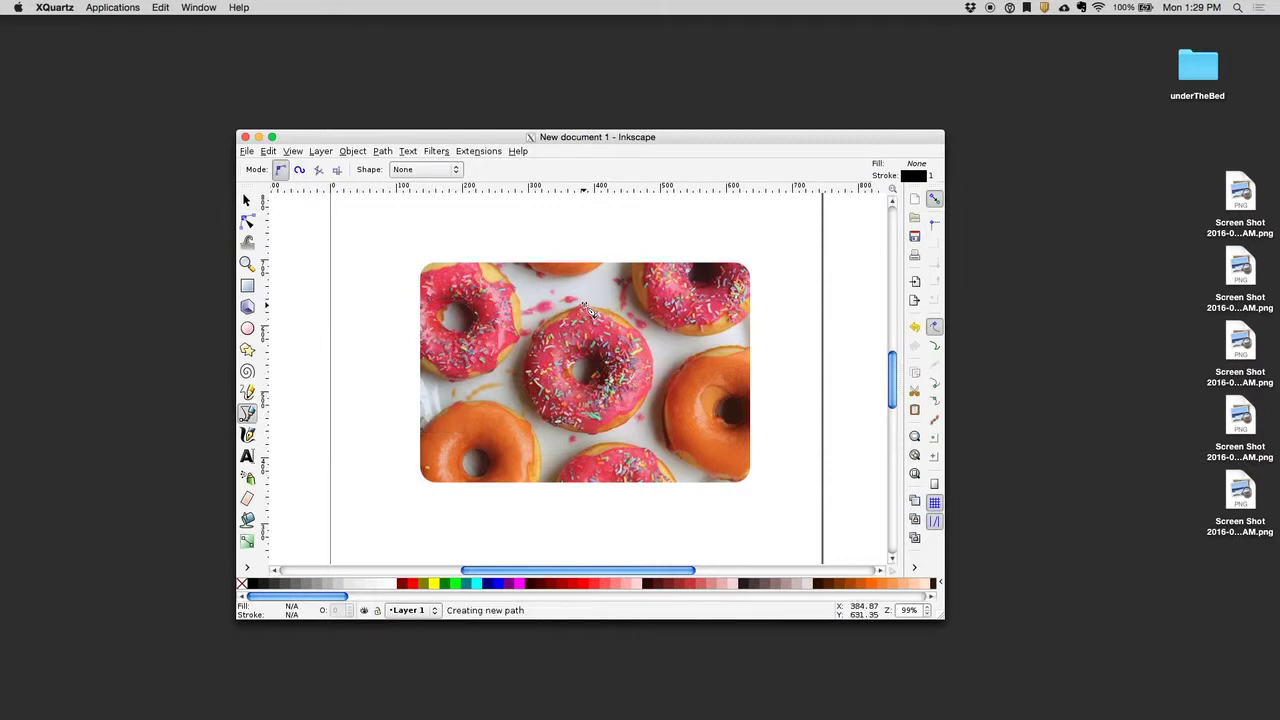
pyautogui.click(531, 377)
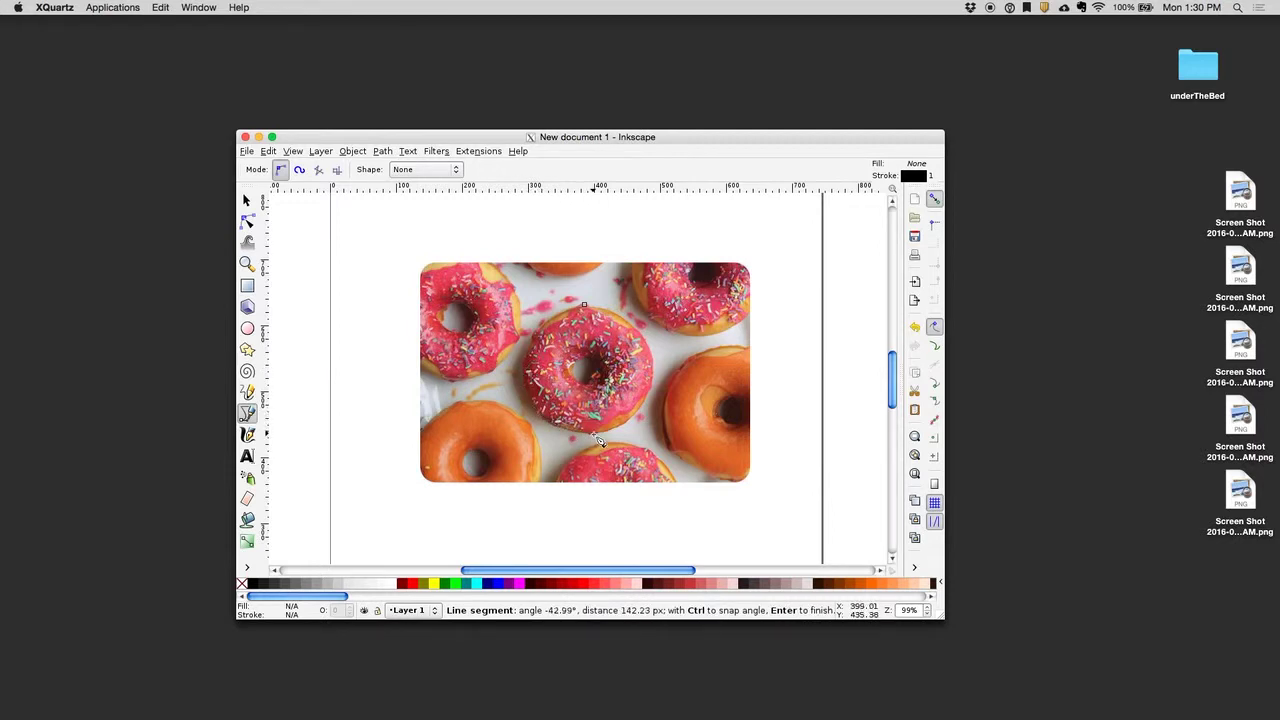
pyautogui.click(599, 441)
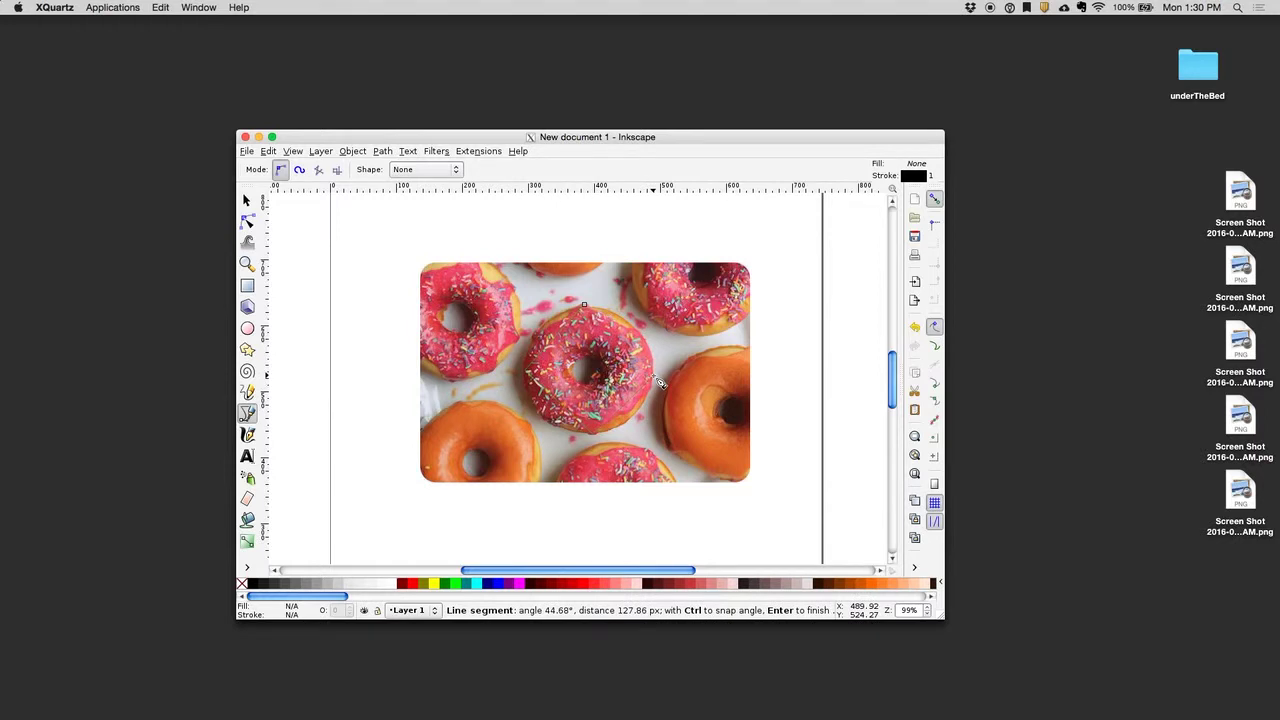
pyautogui.click(660, 382)
pyautogui.click(594, 312)
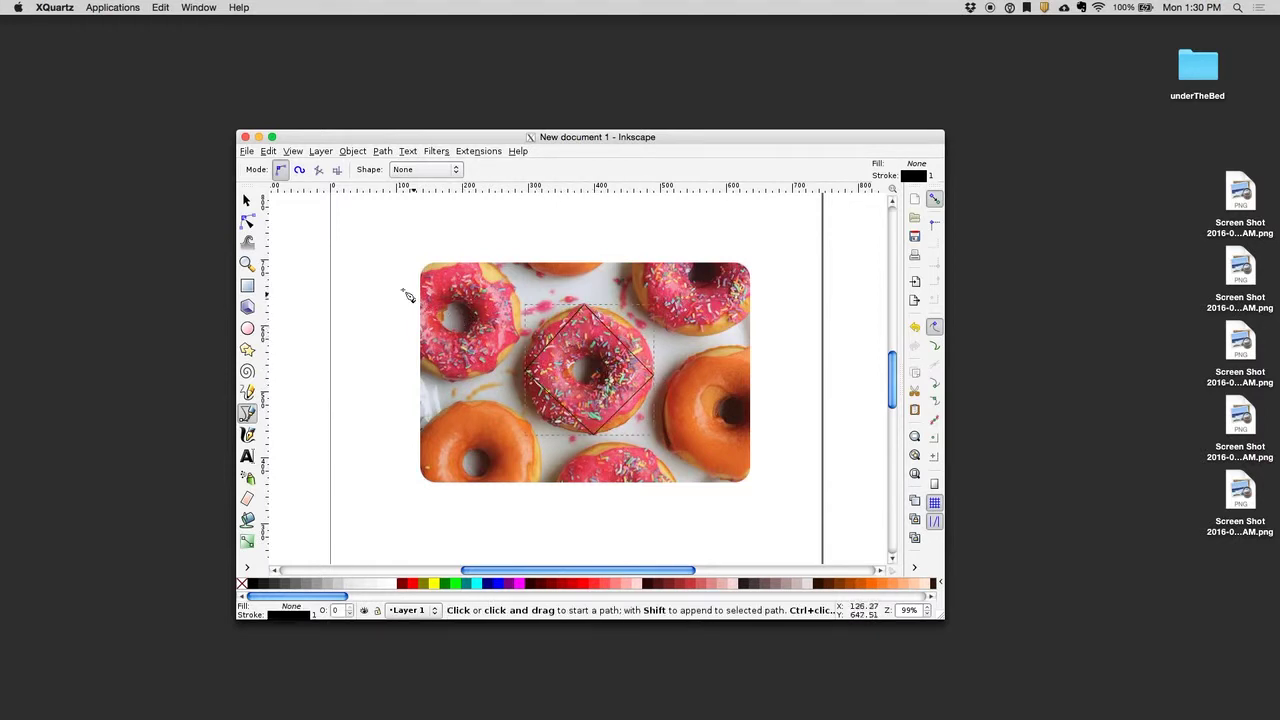
pyautogui.click(248, 201)
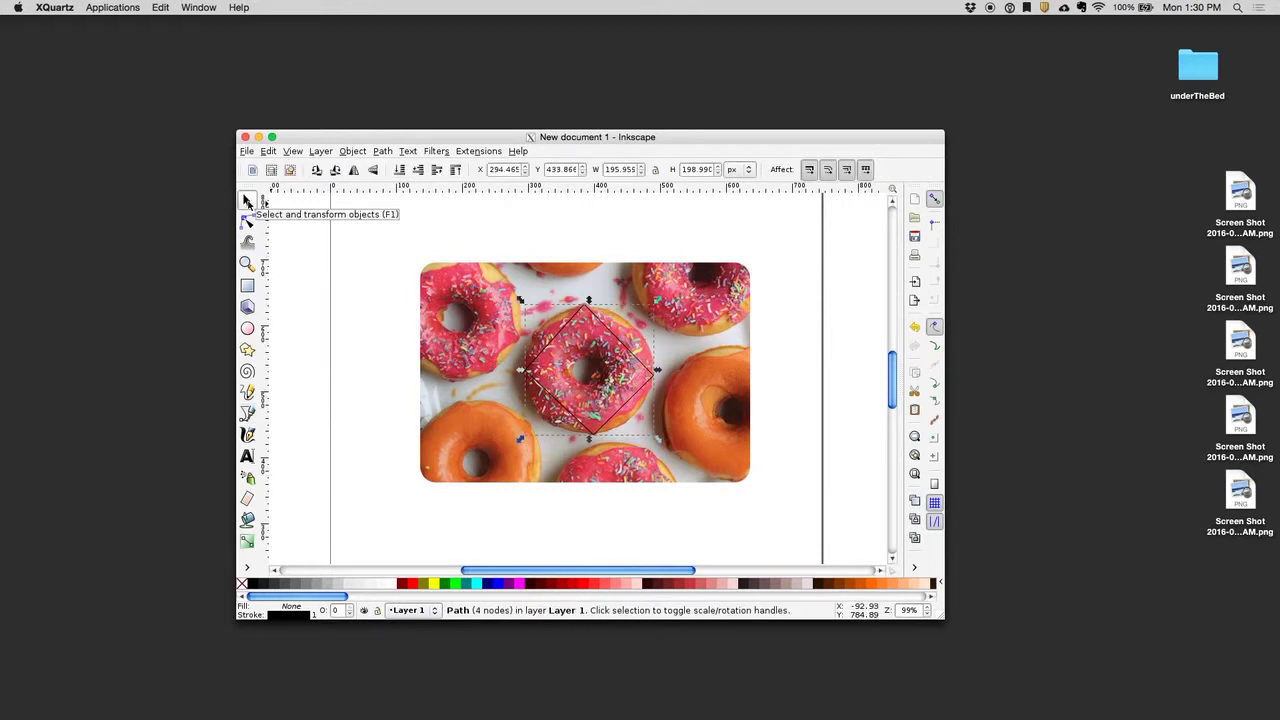
pyautogui.click(248, 226)
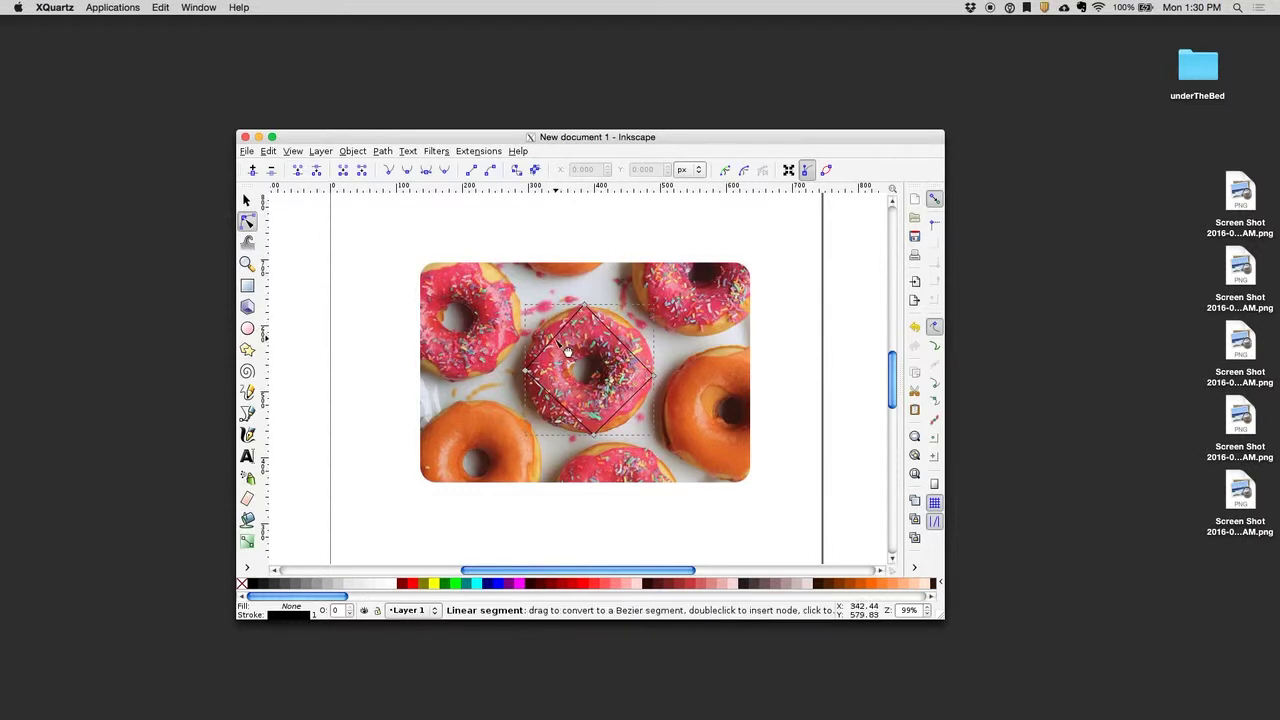
# - Drag the diamond's sides into curves that follow the centre doughnut's round outer edge
pyautogui.moveTo(566, 351); pyautogui.dragTo(554, 339)
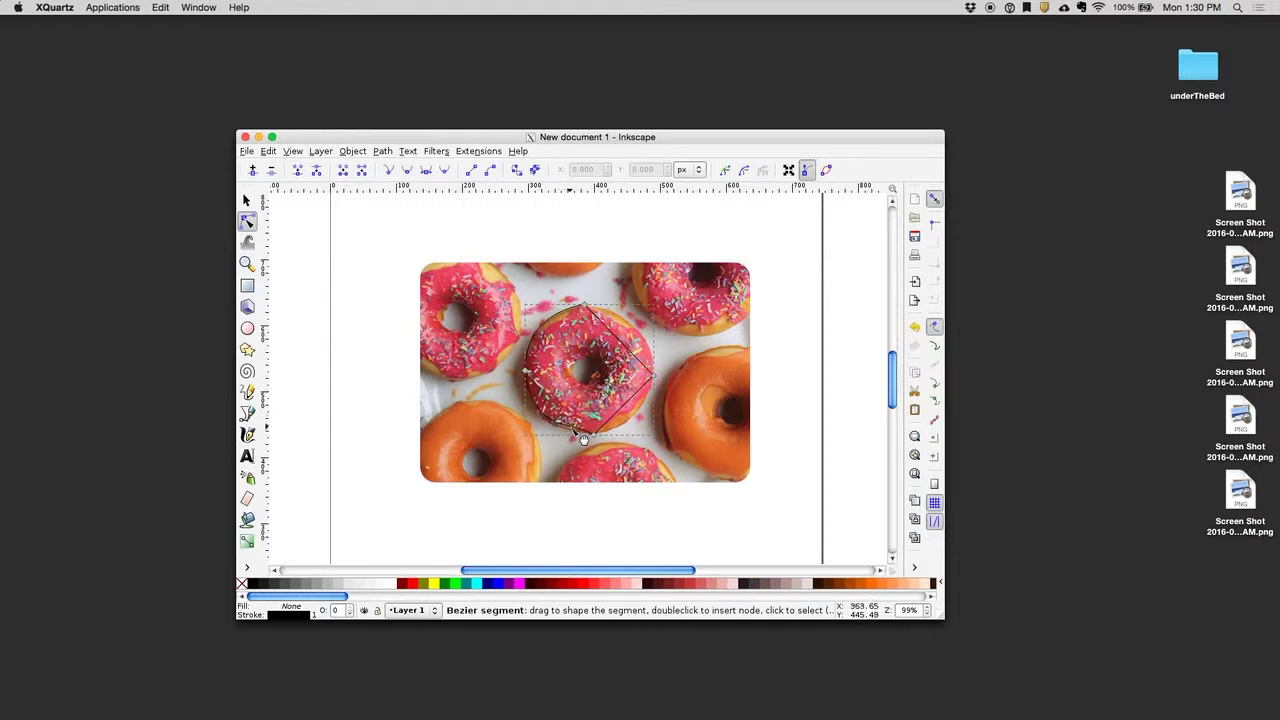
pyautogui.moveTo(582, 441)
pyautogui.mouseDown()
pyautogui.moveTo(638, 430)
pyautogui.moveTo(628, 440)
pyautogui.mouseUp()
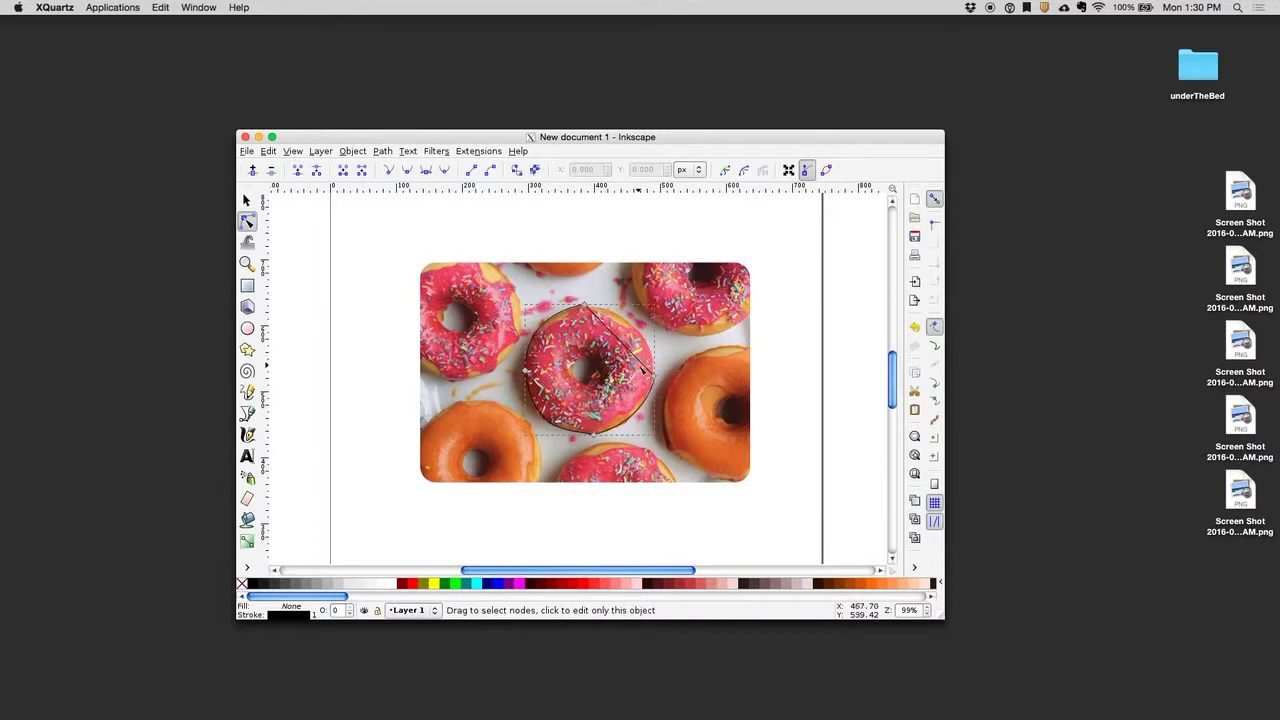
pyautogui.moveTo(645, 368)
pyautogui.mouseDown()
pyautogui.moveTo(661, 361)
pyautogui.moveTo(623, 322)
pyautogui.mouseUp()
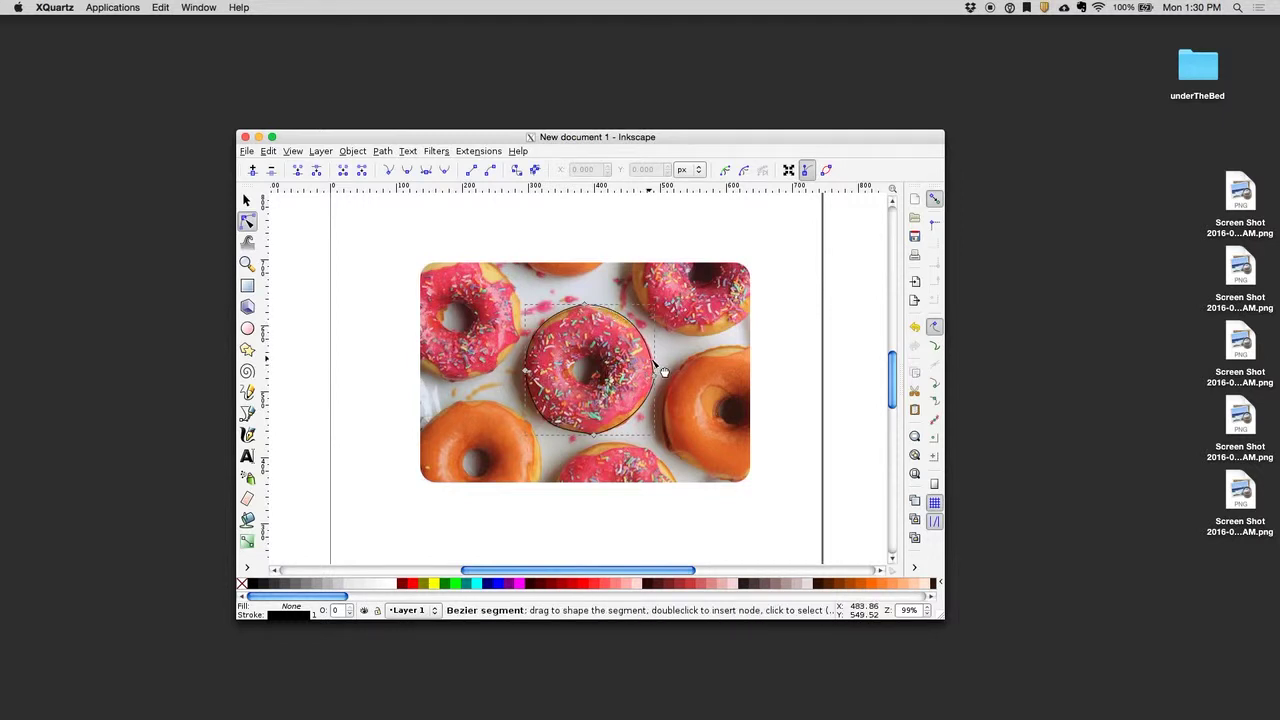
pyautogui.moveTo(665, 372); pyautogui.dragTo(666, 381)
pyautogui.click(588, 439)
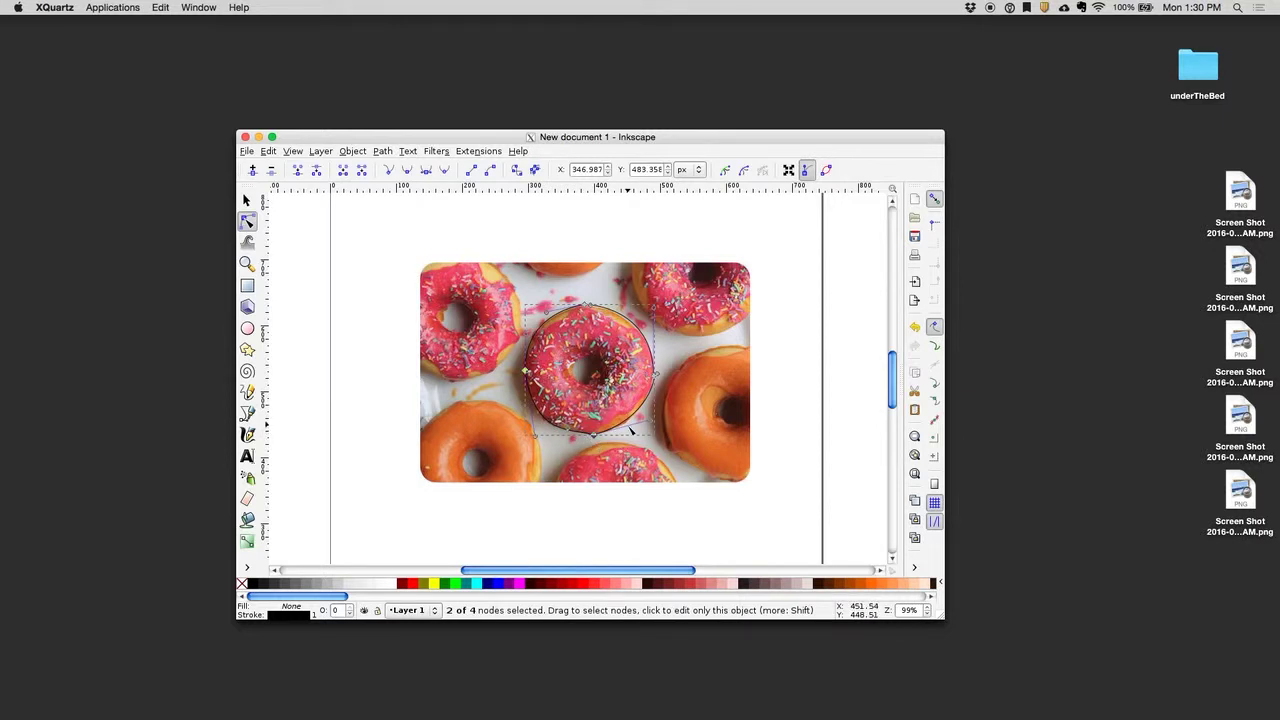
pyautogui.click(268, 151)
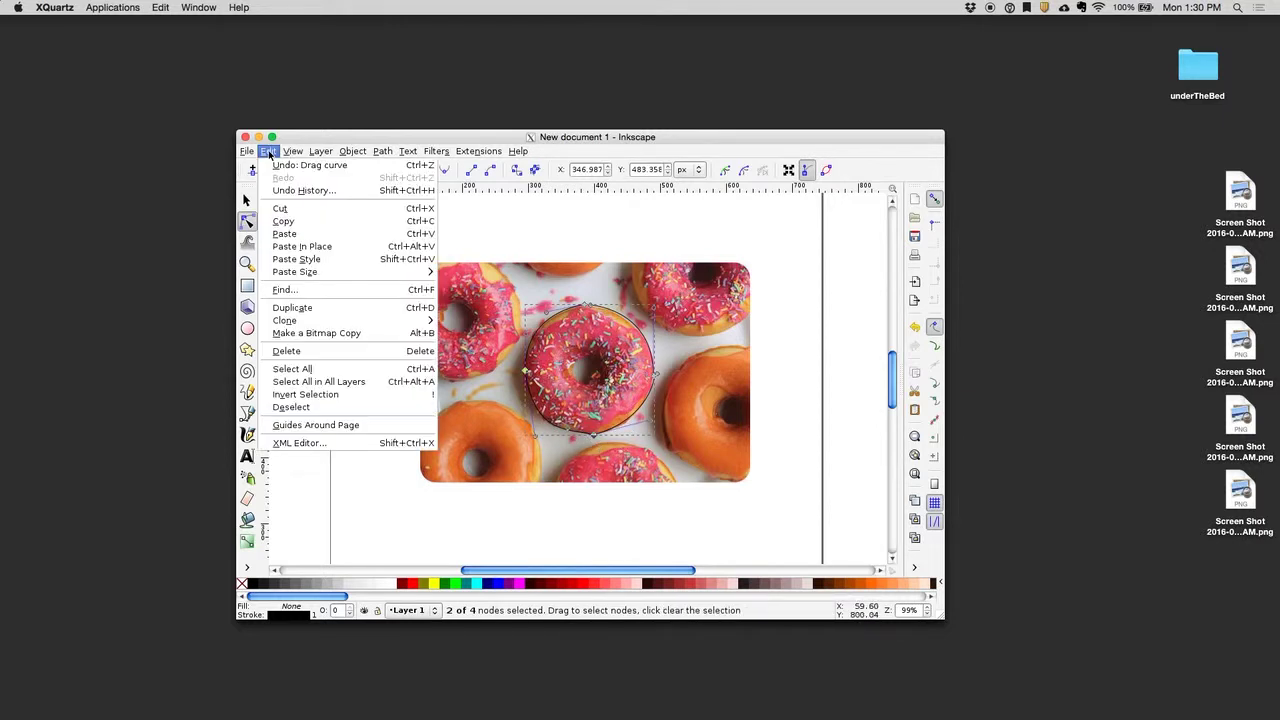
pyautogui.click(268, 151)
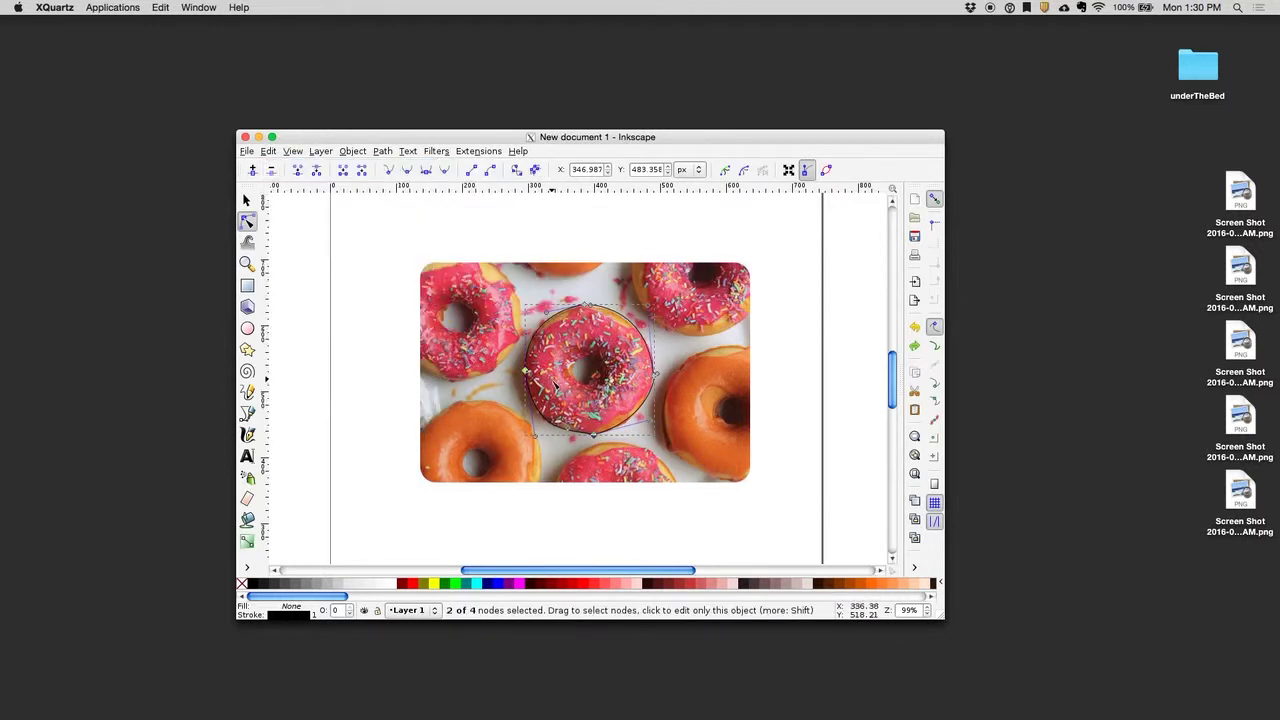
# - Leave node editing and return to the Selector tool with the traced outline intact
pyautogui.click(268, 151)
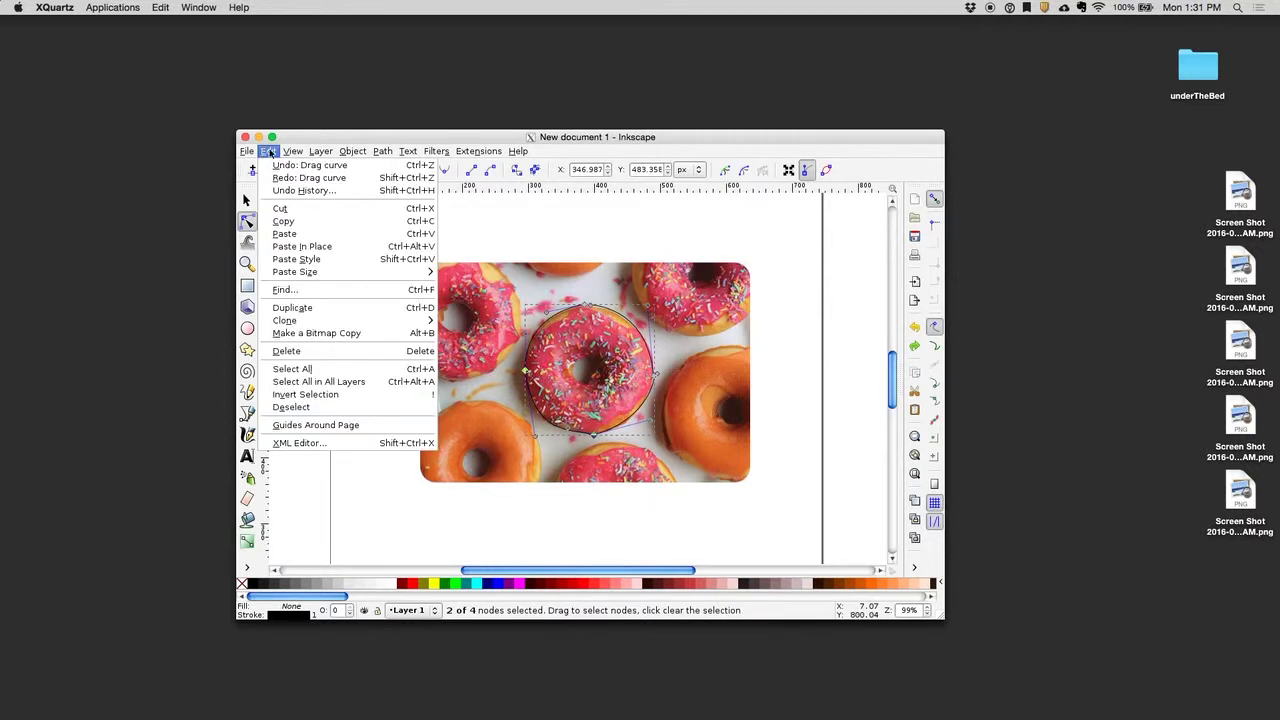
pyautogui.click(268, 151)
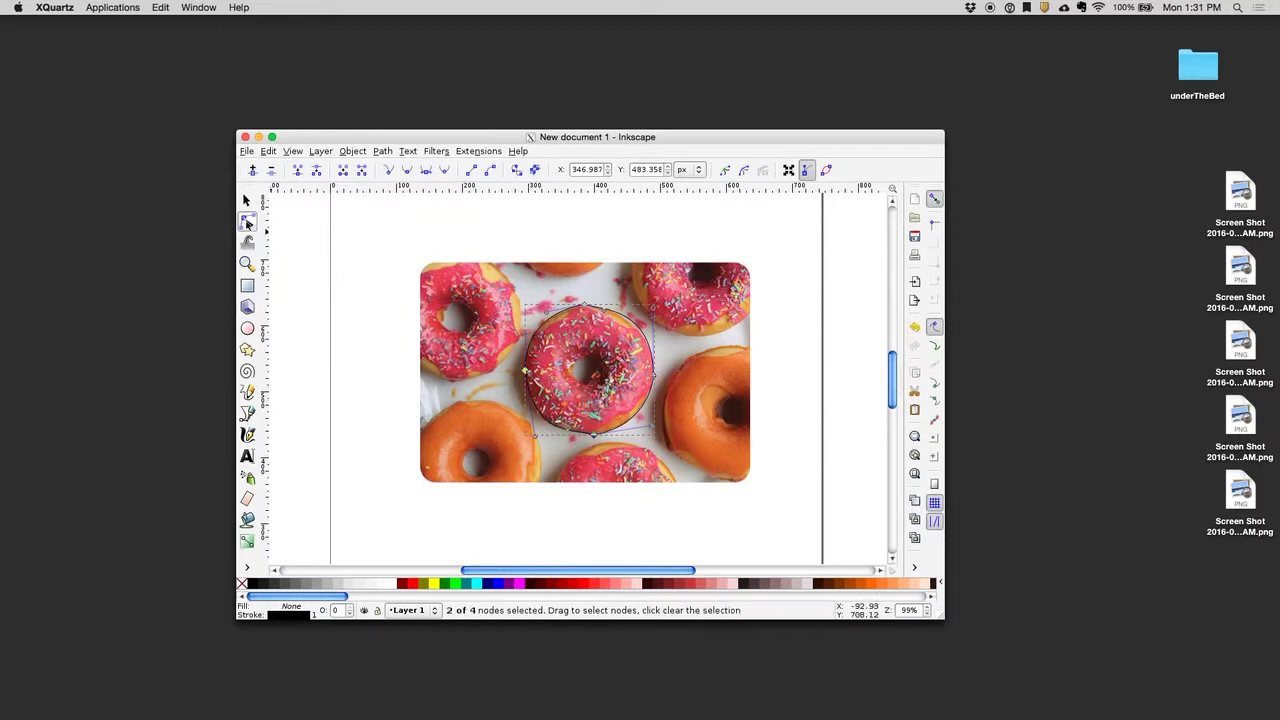
pyautogui.click(246, 201)
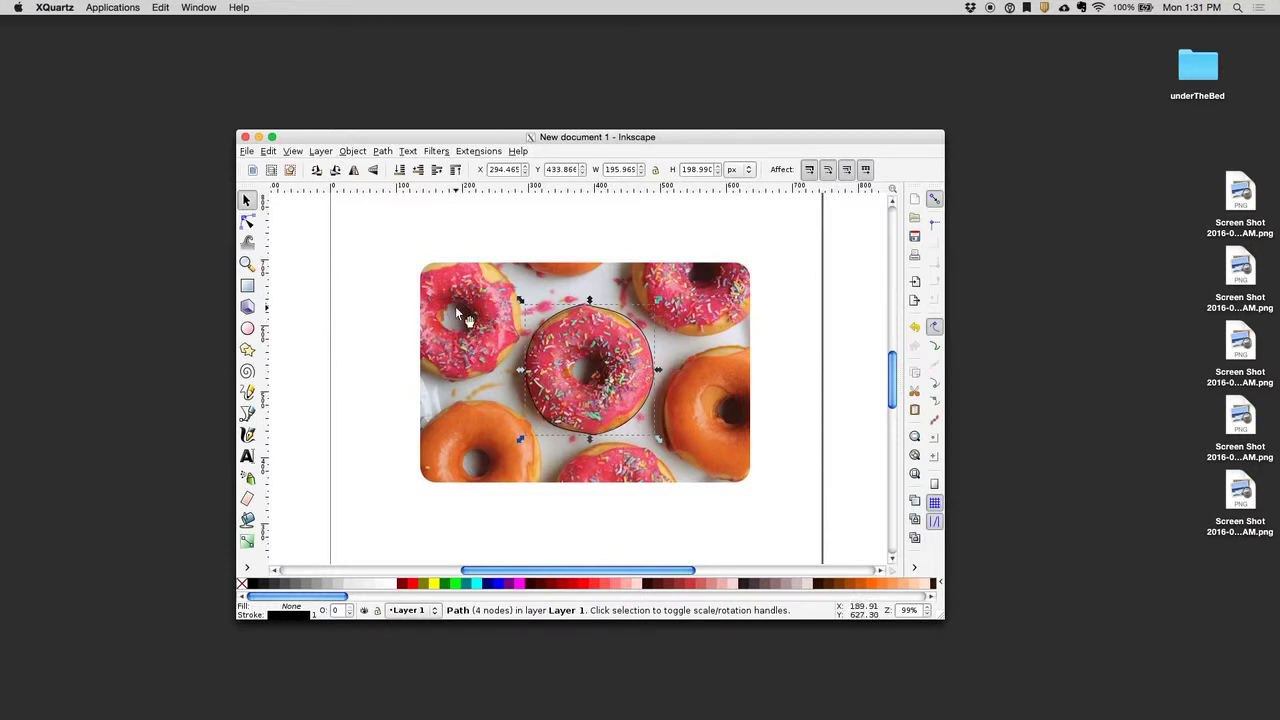
# - Select the photo and traced outline together and apply Object > Clip > Set
pyautogui.click(597, 335)
pyautogui.click(563, 313)
pyautogui.click(556, 312)
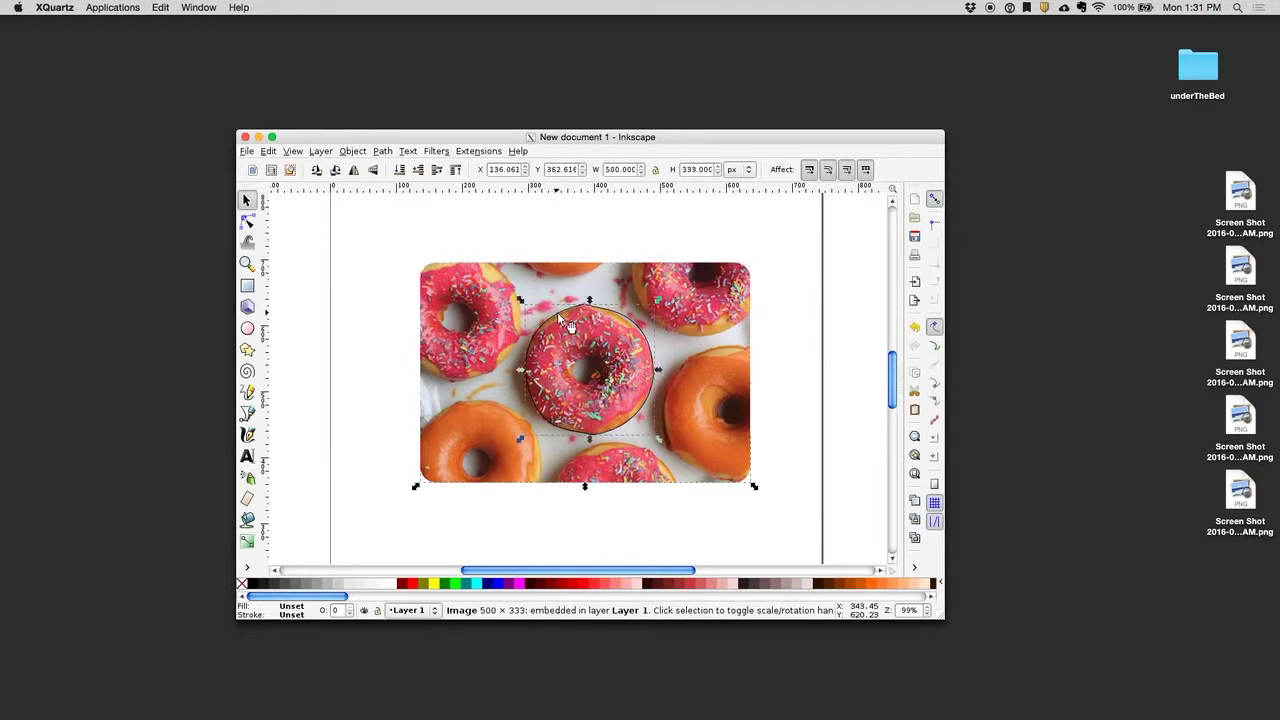
pyautogui.click(558, 314)
pyautogui.keyDown('shift'); pyautogui.click(488, 331); pyautogui.keyUp('shift')
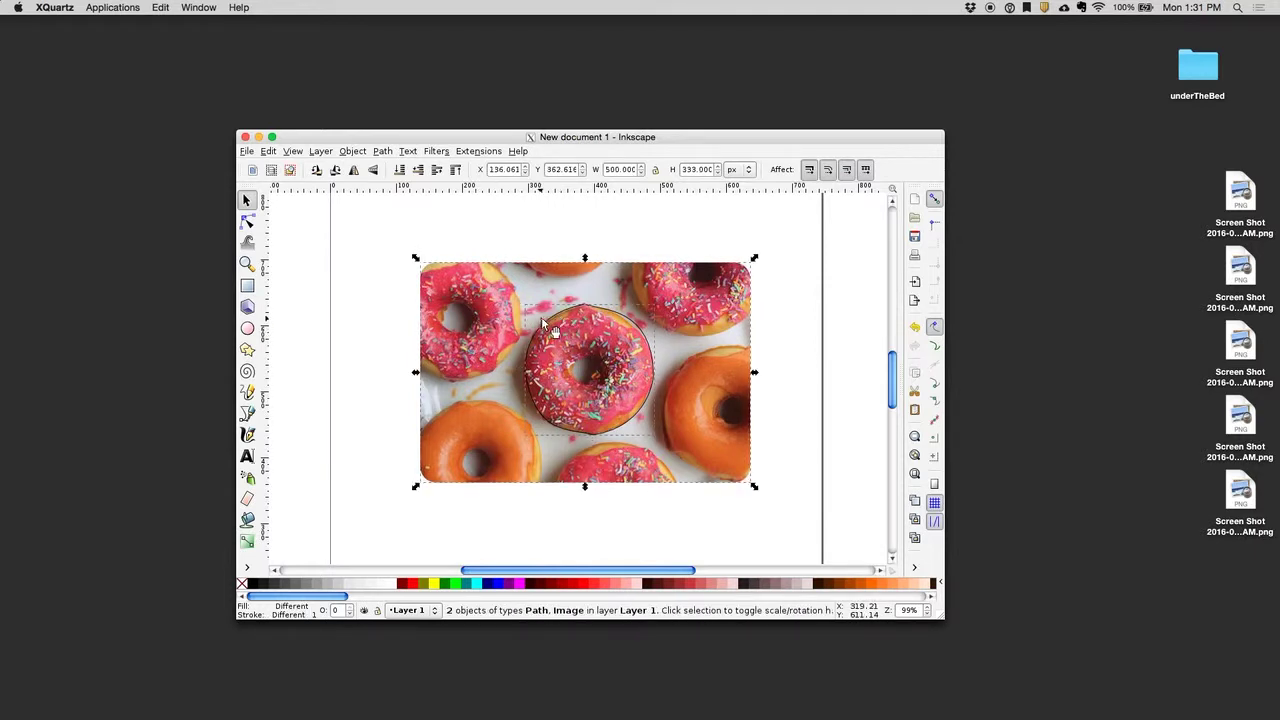
pyautogui.click(350, 152)
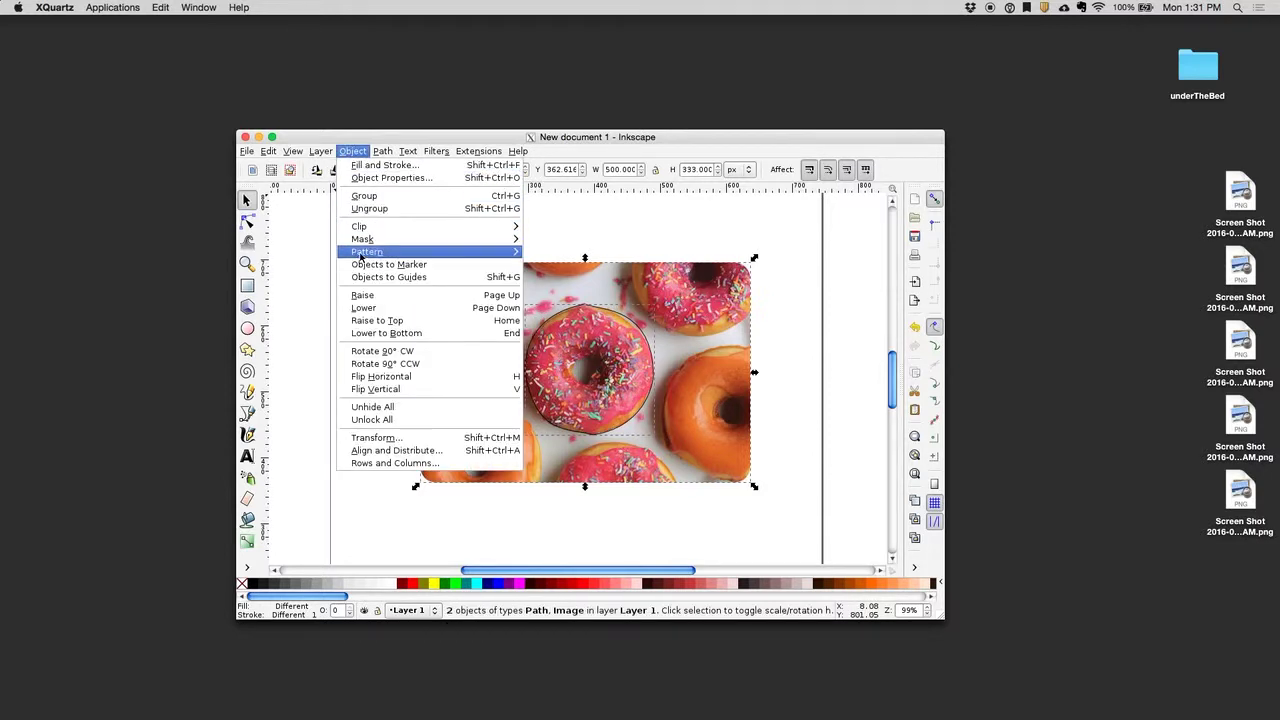
pyautogui.moveTo(359, 227)
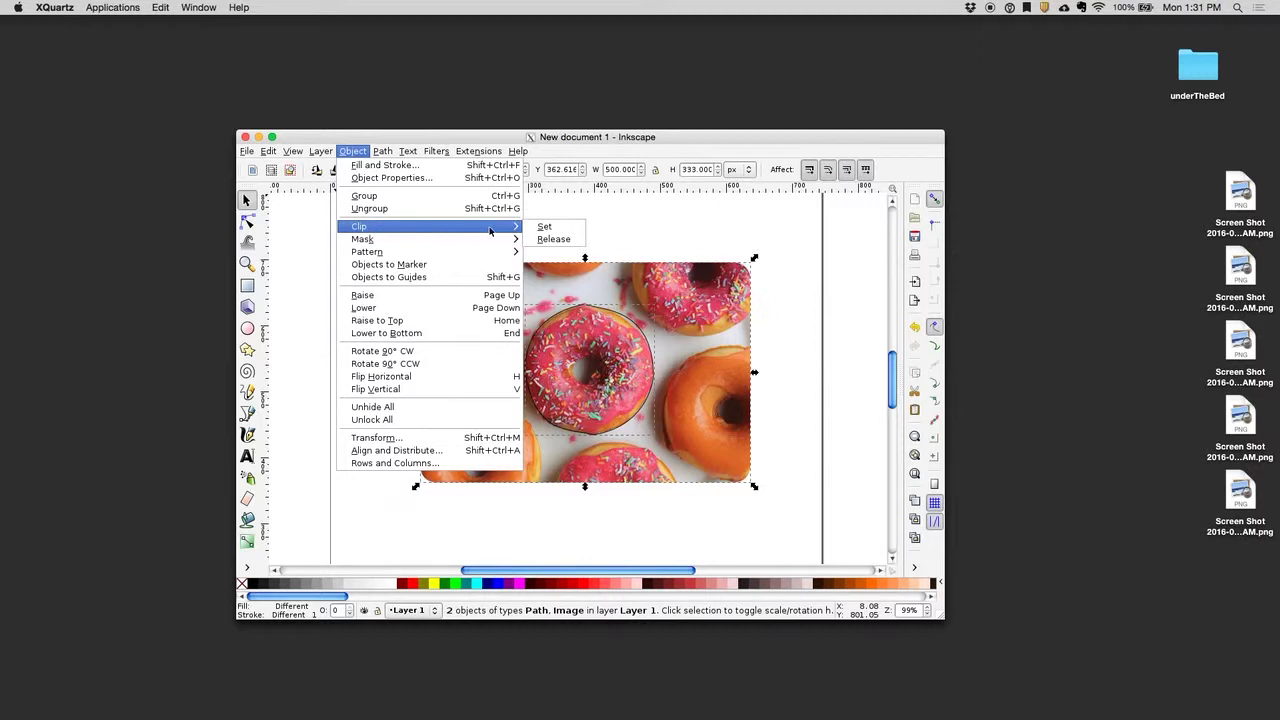
pyautogui.click(545, 227)
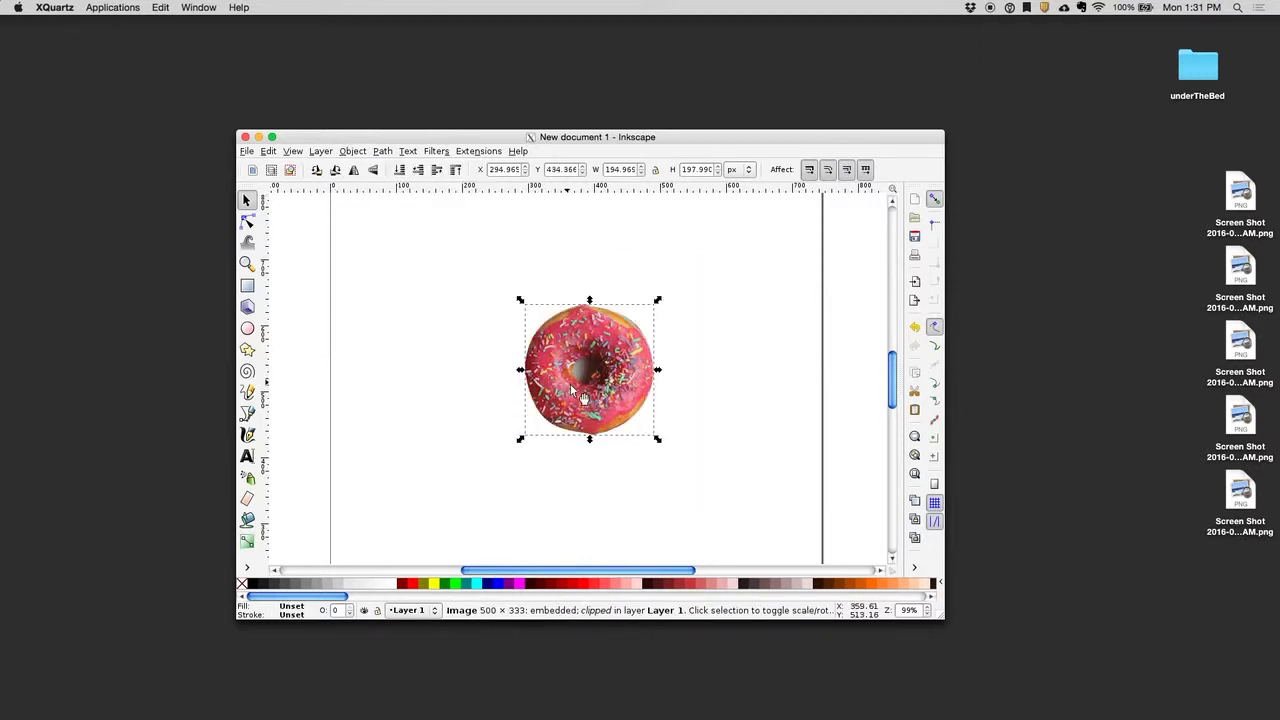
# - Deselect to inspect the clipped doughnut, then reselect the 194.969 × 197.990 px clipped image
pyautogui.click(426, 371)
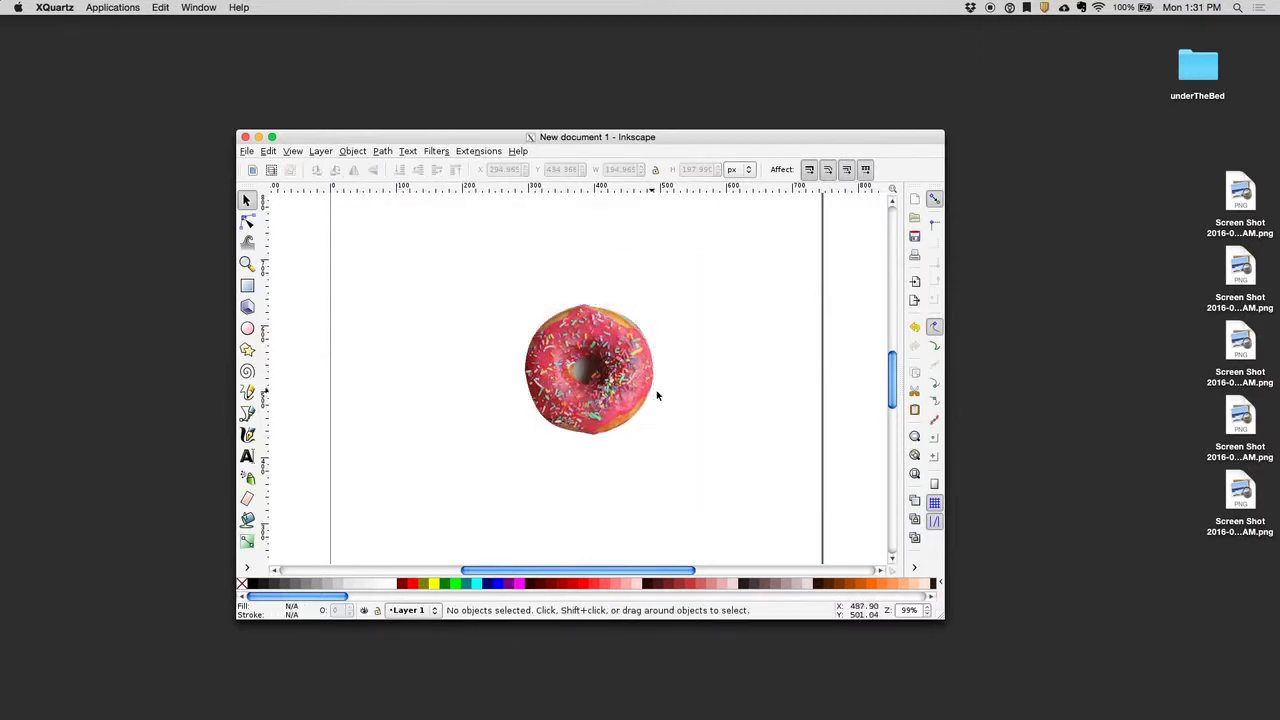
pyautogui.scroll(4, 457, 315)
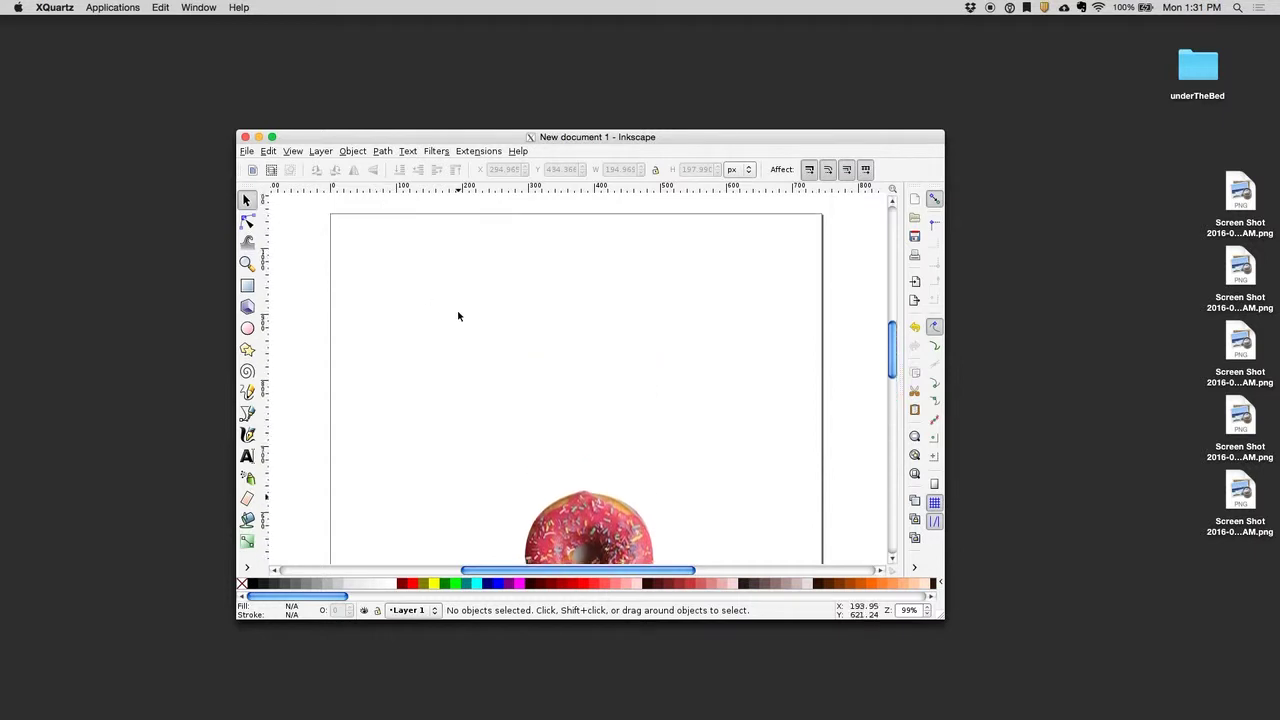
pyautogui.scroll(-4, 457, 315)
pyautogui.scroll(-6, 457, 315)
pyautogui.scroll(8, 460, 317)
pyautogui.scroll(1, 457, 317)
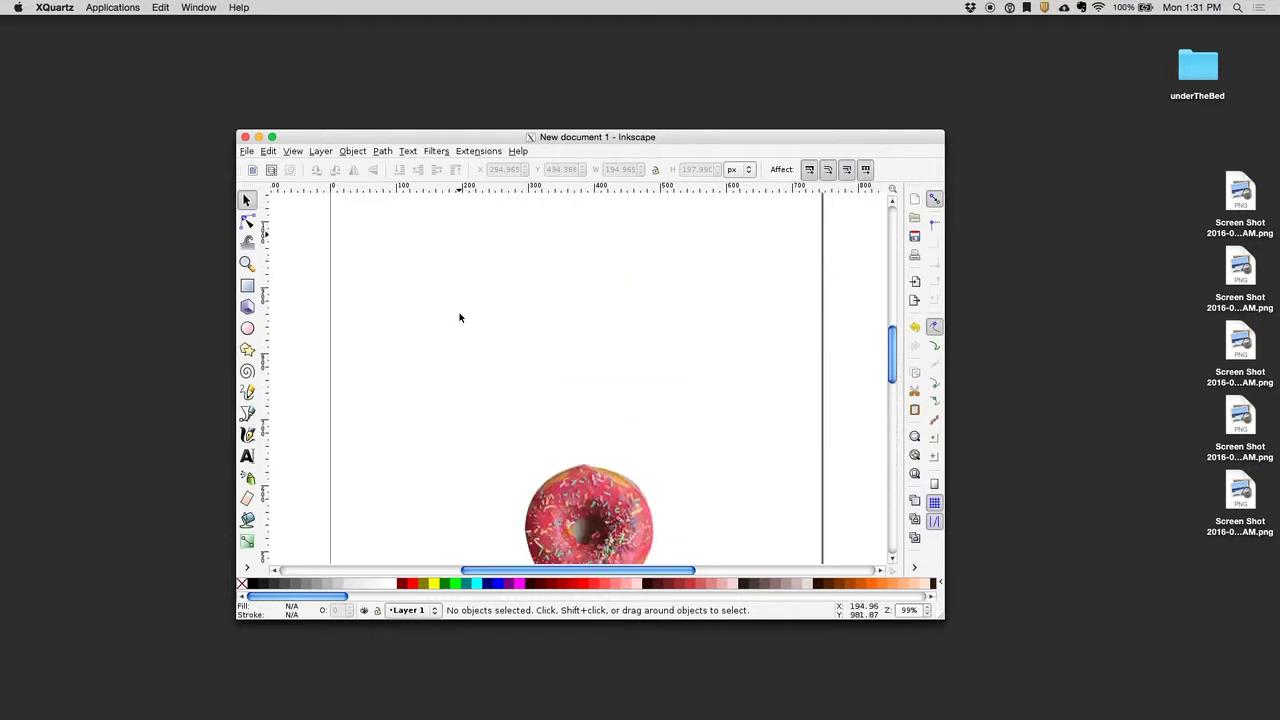
pyautogui.scroll(-1, 460, 317)
pyautogui.scroll(-2, 460, 317)
pyautogui.click(562, 362)
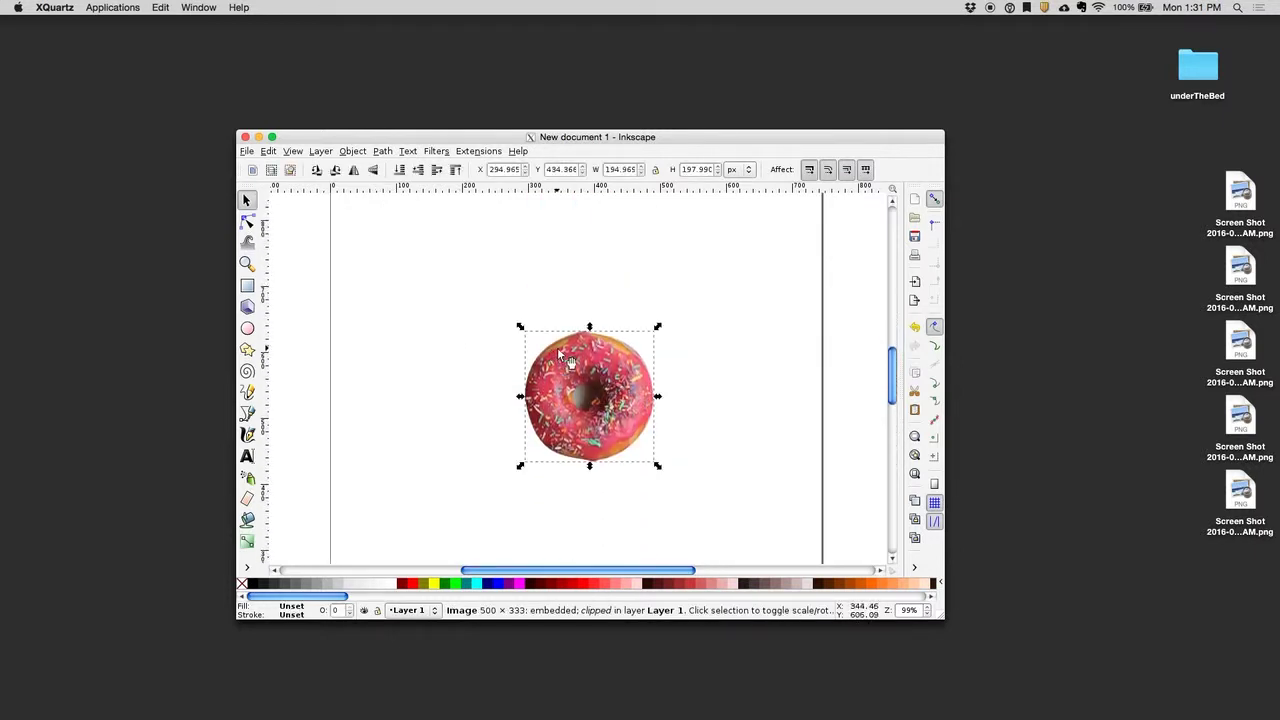
pyautogui.click(246, 151)
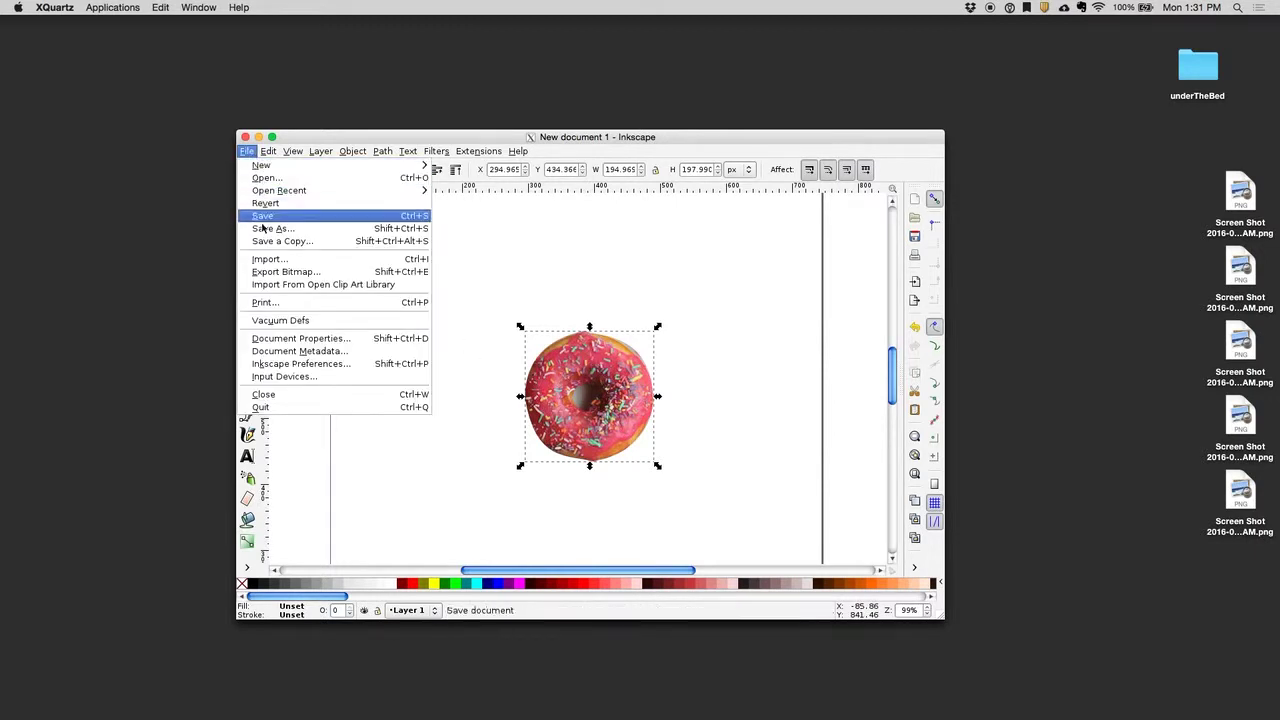
# - Set the bitmap export area to Selection, giving 650 × 660 px at 300 dpi
pyautogui.click(264, 272)
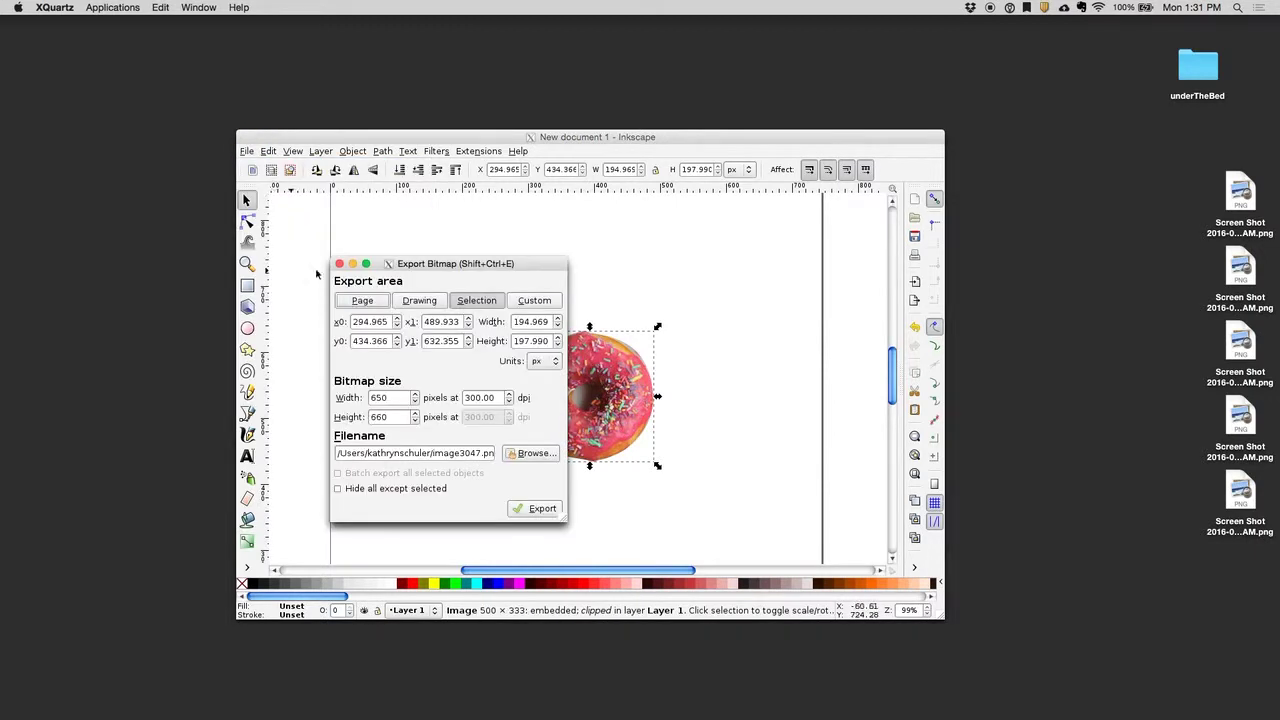
pyautogui.moveTo(433, 264); pyautogui.dragTo(489, 228)
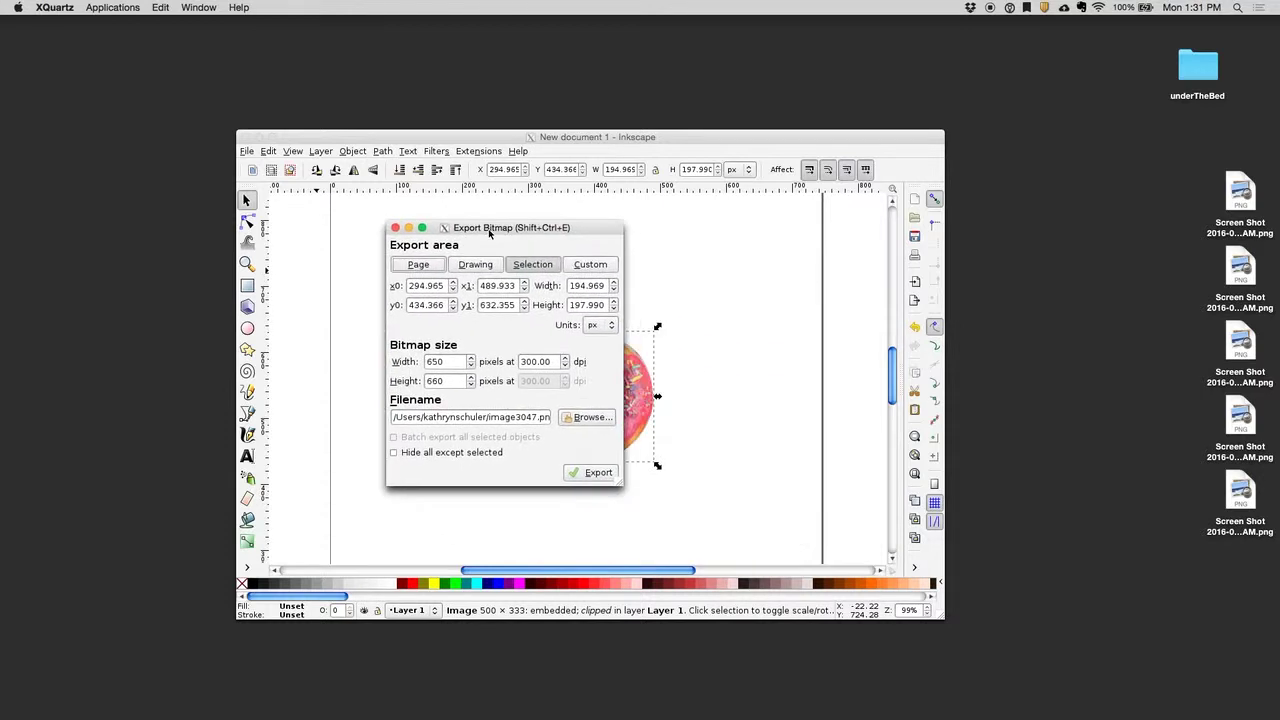
pyautogui.click(419, 266)
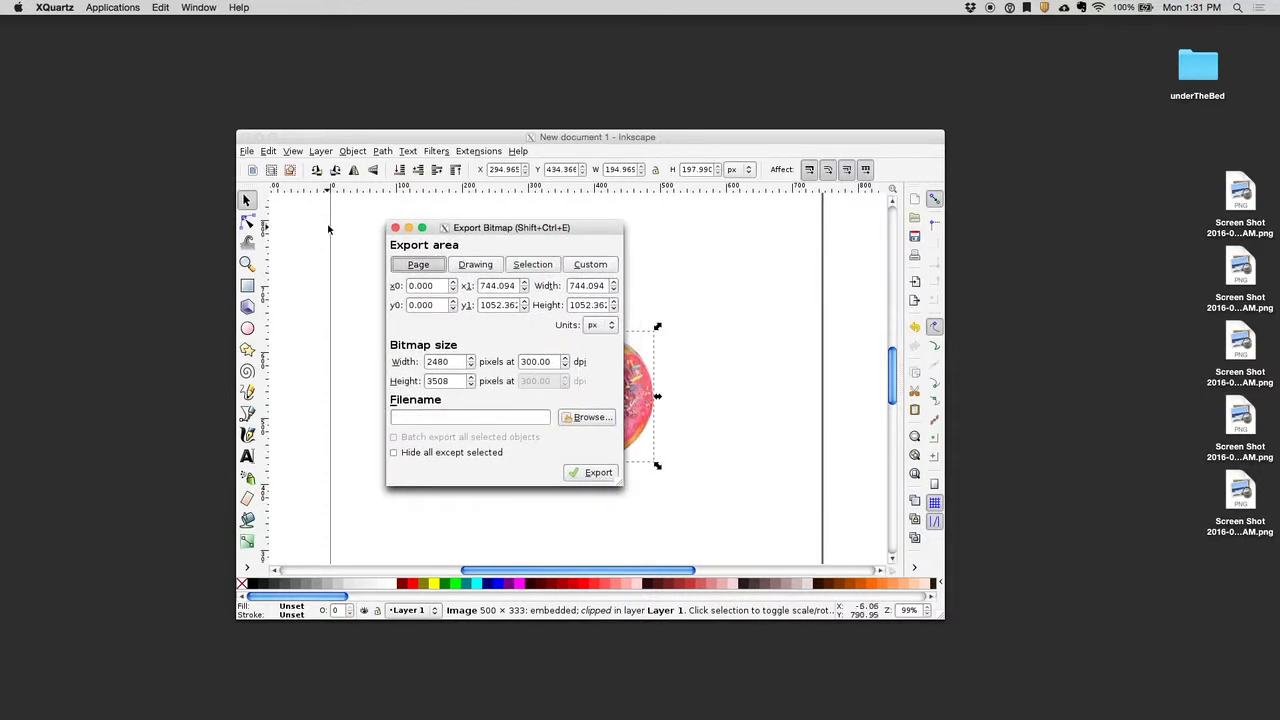
pyautogui.click(475, 264)
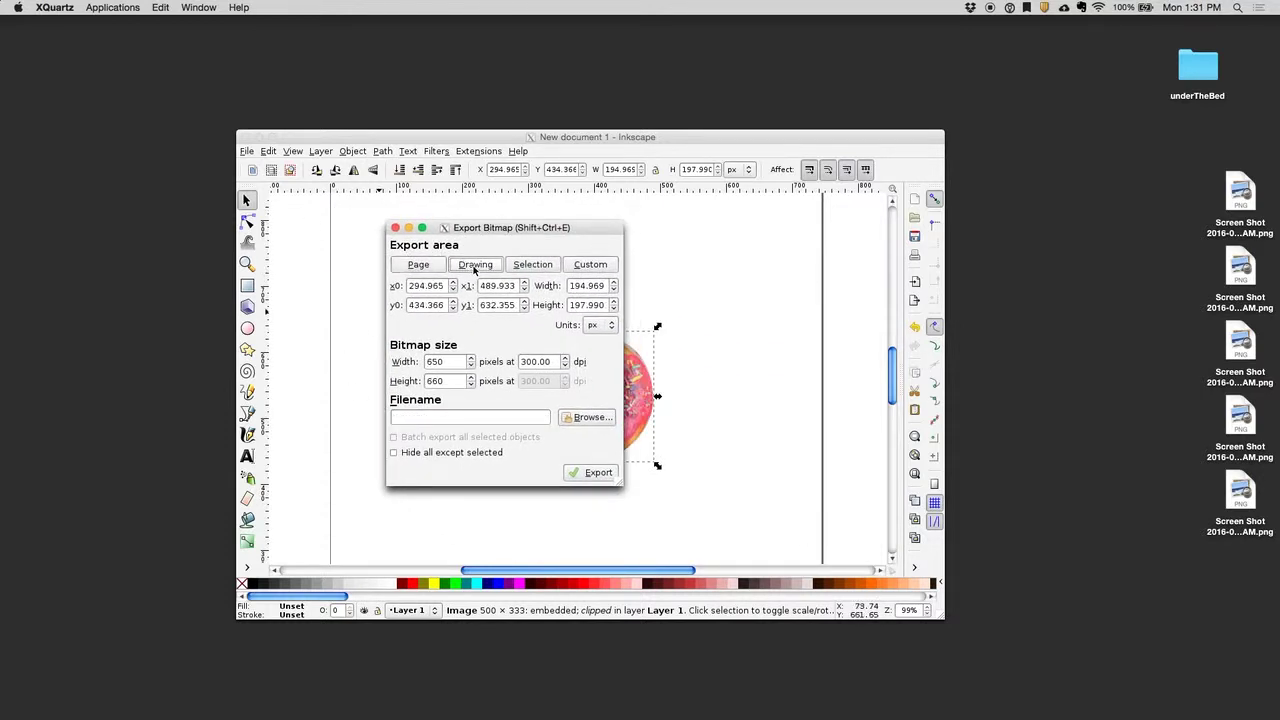
pyautogui.click(535, 267)
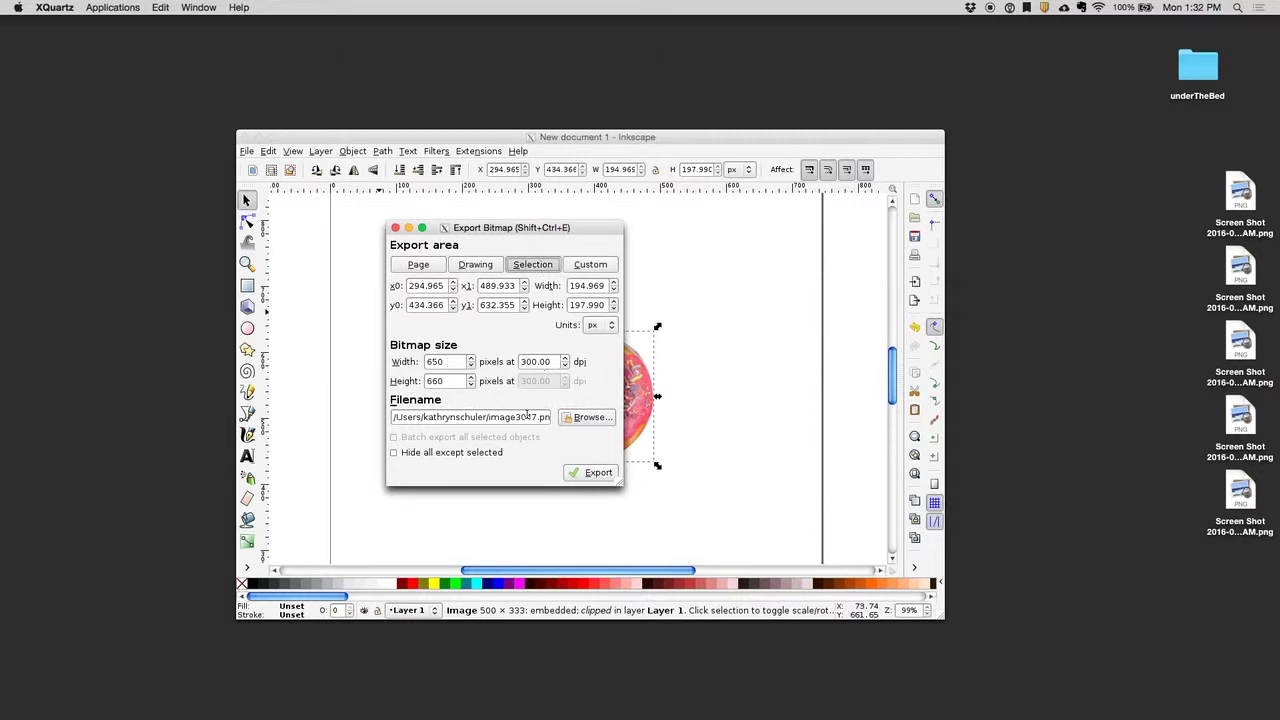
pyautogui.click(588, 417)
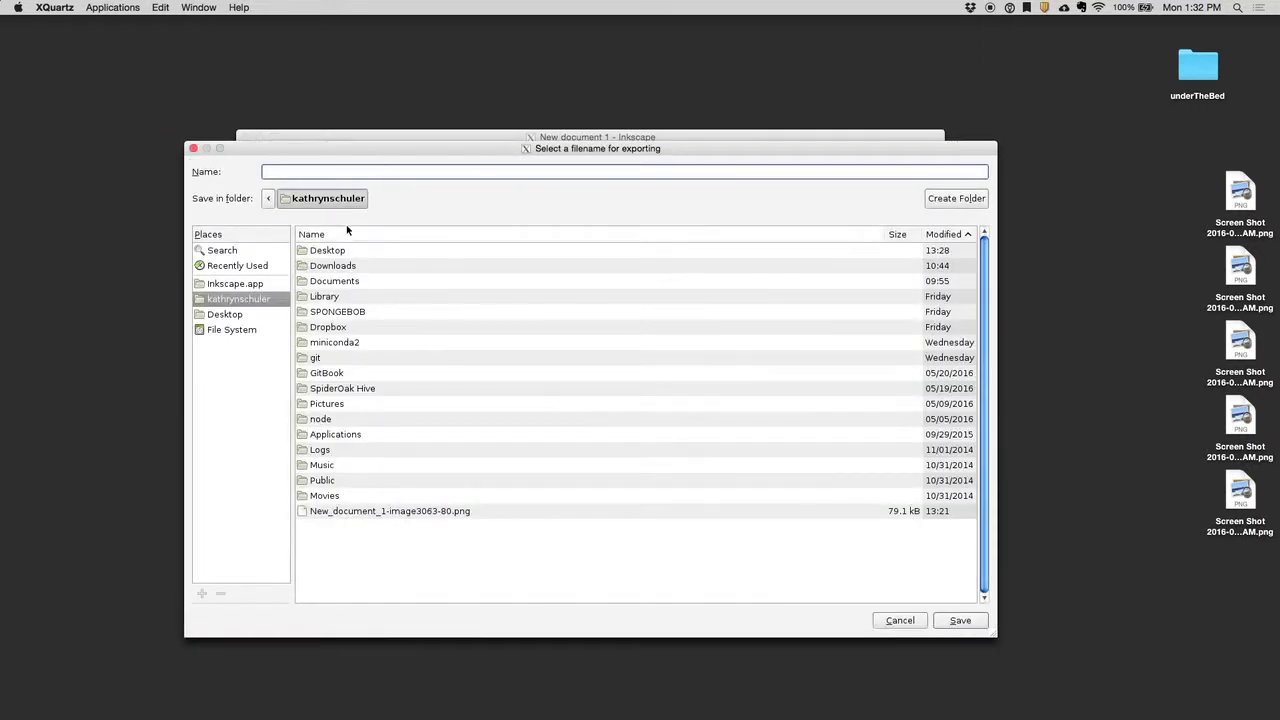
# - Set the export file name to doughnut.png in the Desktop folder
pyautogui.click(347, 256)
pyautogui.doubleClick(347, 256)
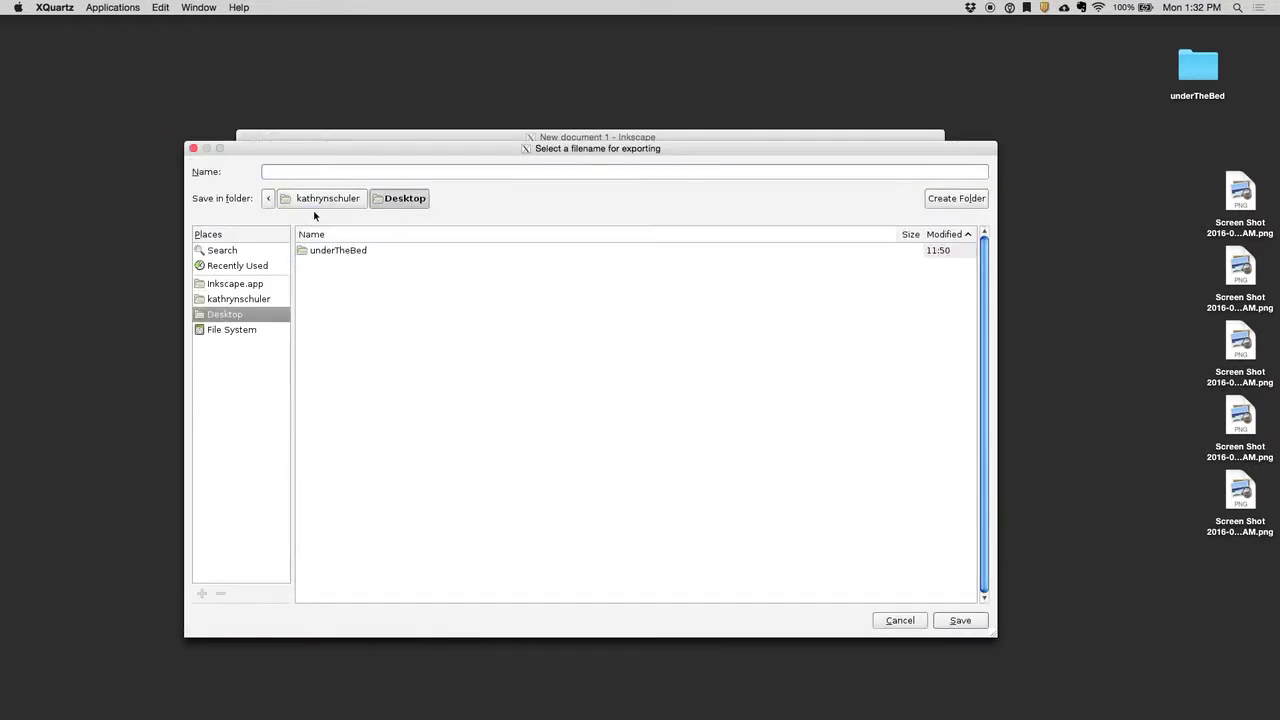
pyautogui.click(320, 173)
pyautogui.write('doughnut.png')
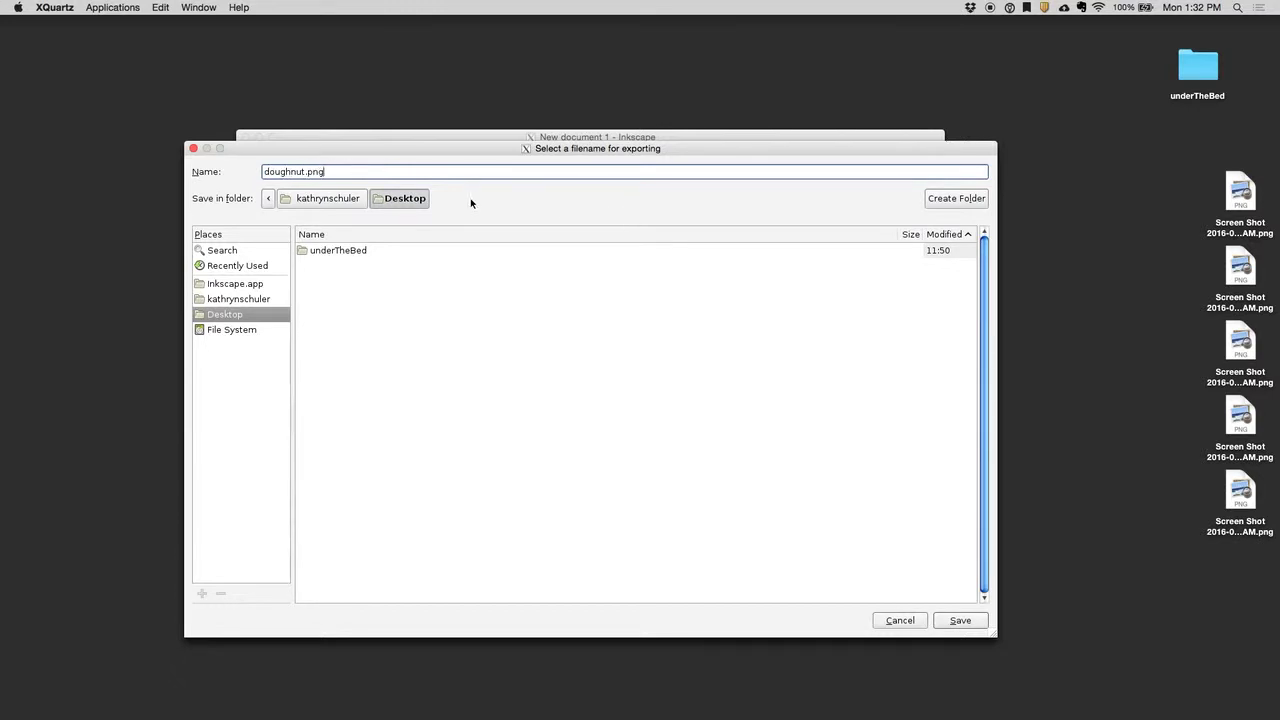
pyautogui.moveTo(420, 150)
pyautogui.mouseDown()
pyautogui.moveTo(488, 273)
pyautogui.moveTo(458, 190)
pyautogui.mouseUp()
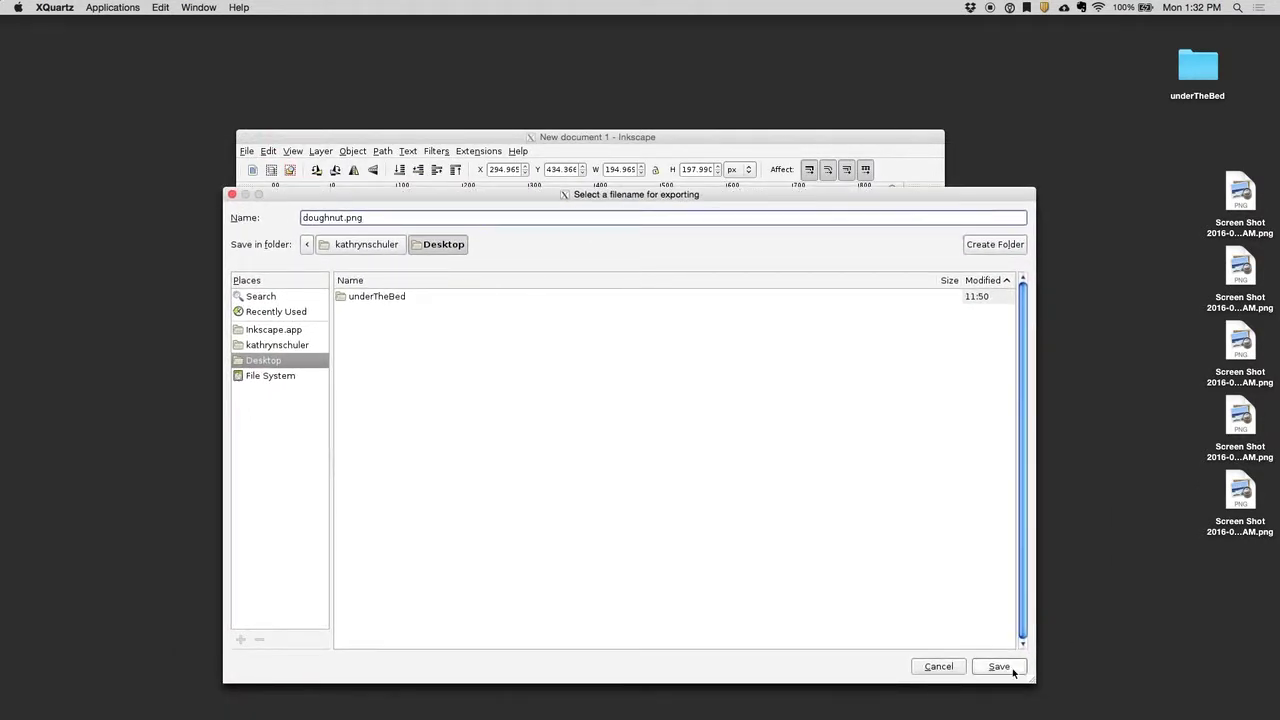
pyautogui.click(999, 666)
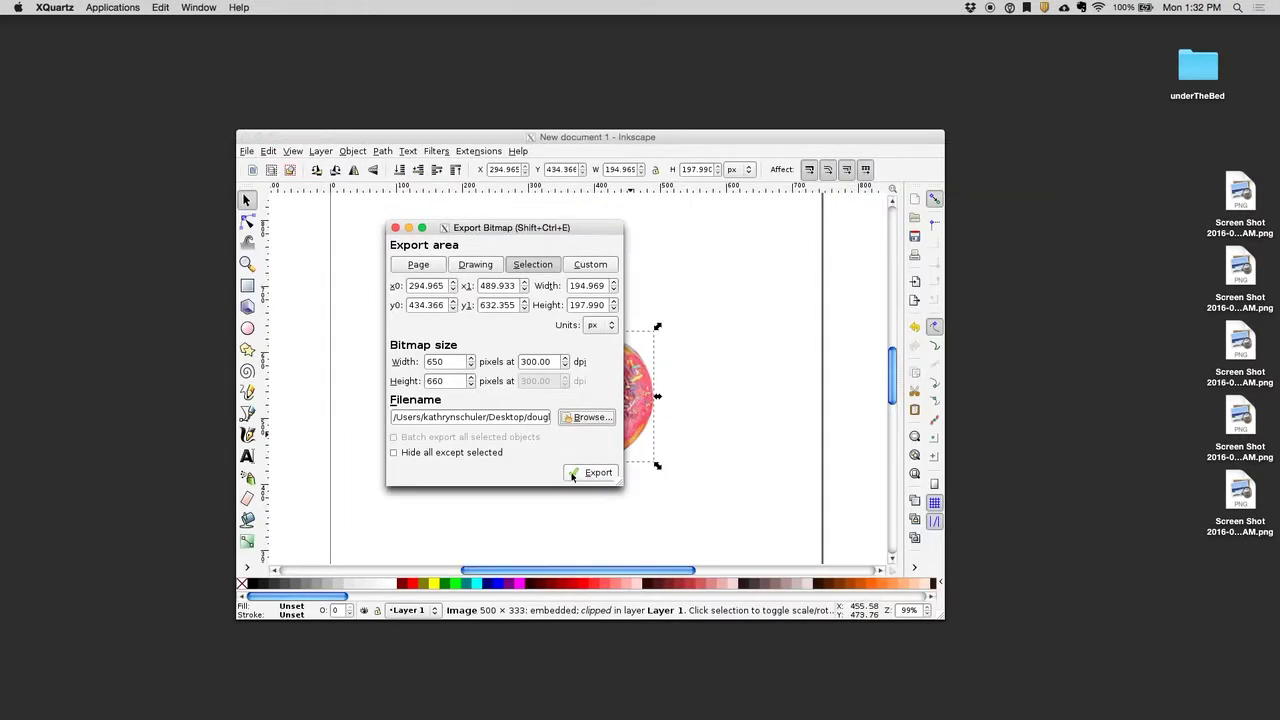
# - Export the clipped doughnut to doughnut.png on the Desktop and close the export dialog
pyautogui.click(575, 474)
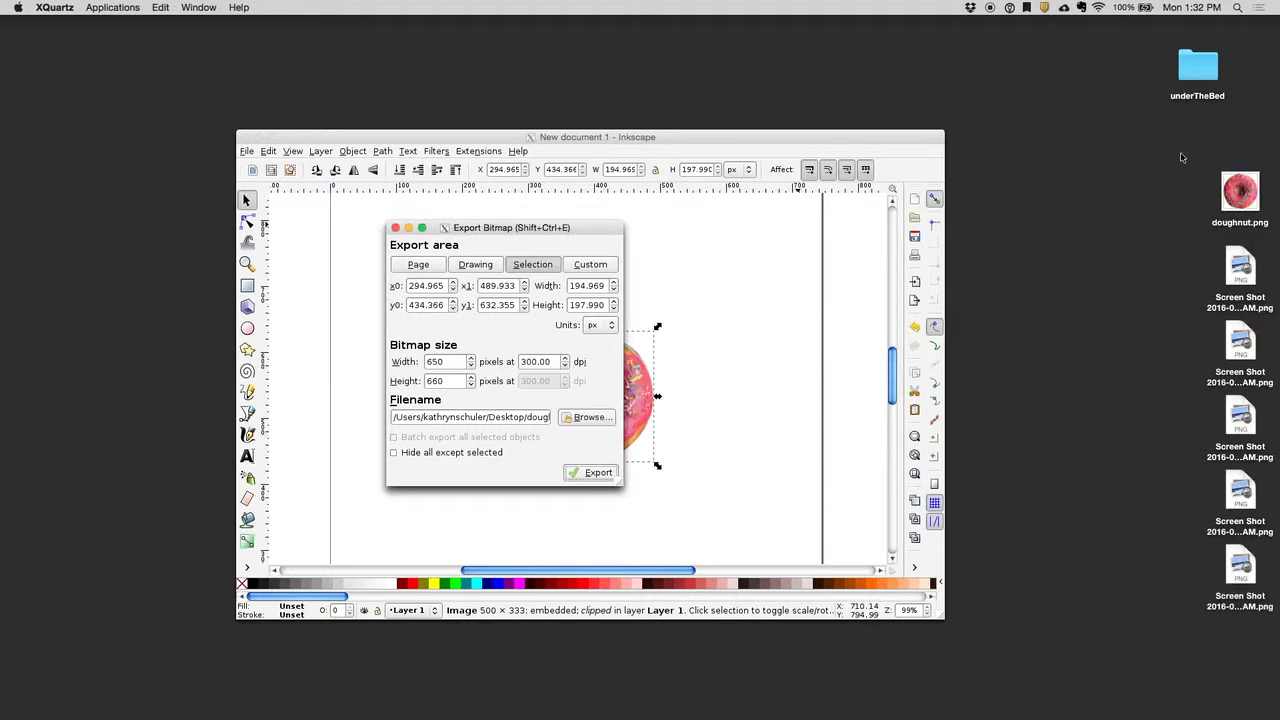
pyautogui.moveTo(1243, 184); pyautogui.dragTo(1030, 242)
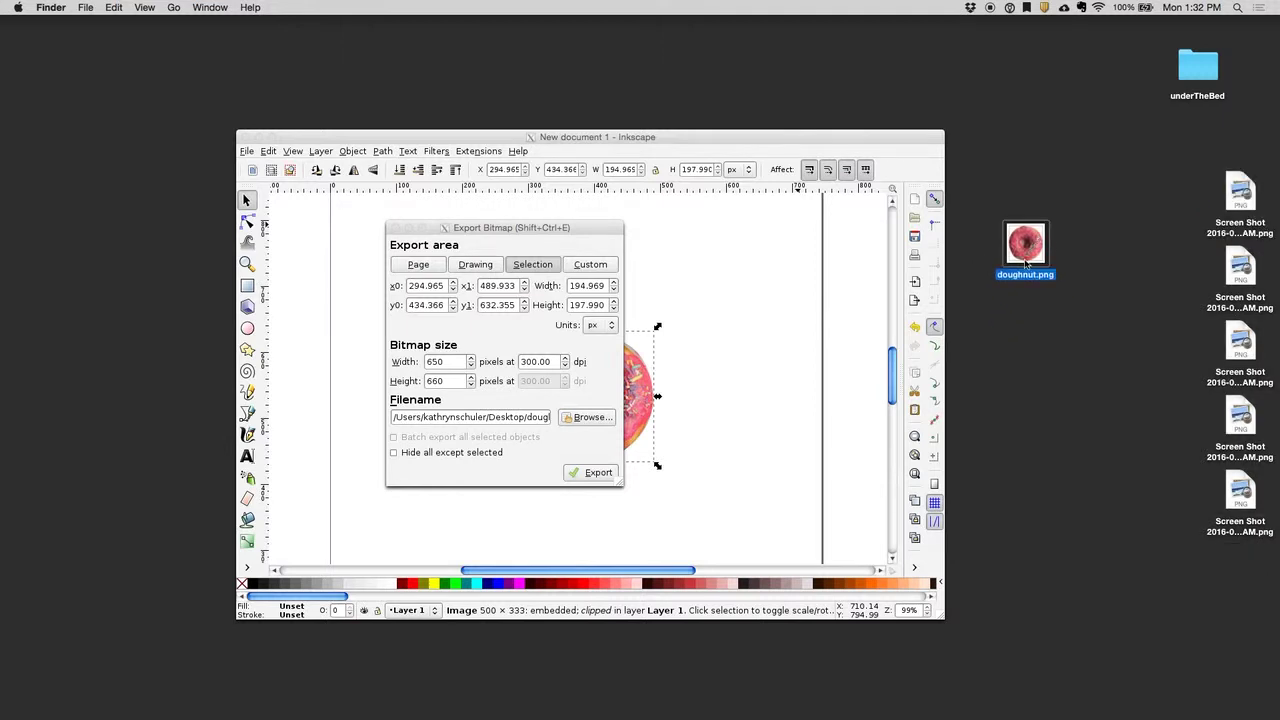
pyautogui.click(393, 228)
pyautogui.click(1038, 242)
pyautogui.doubleClick(1038, 242)
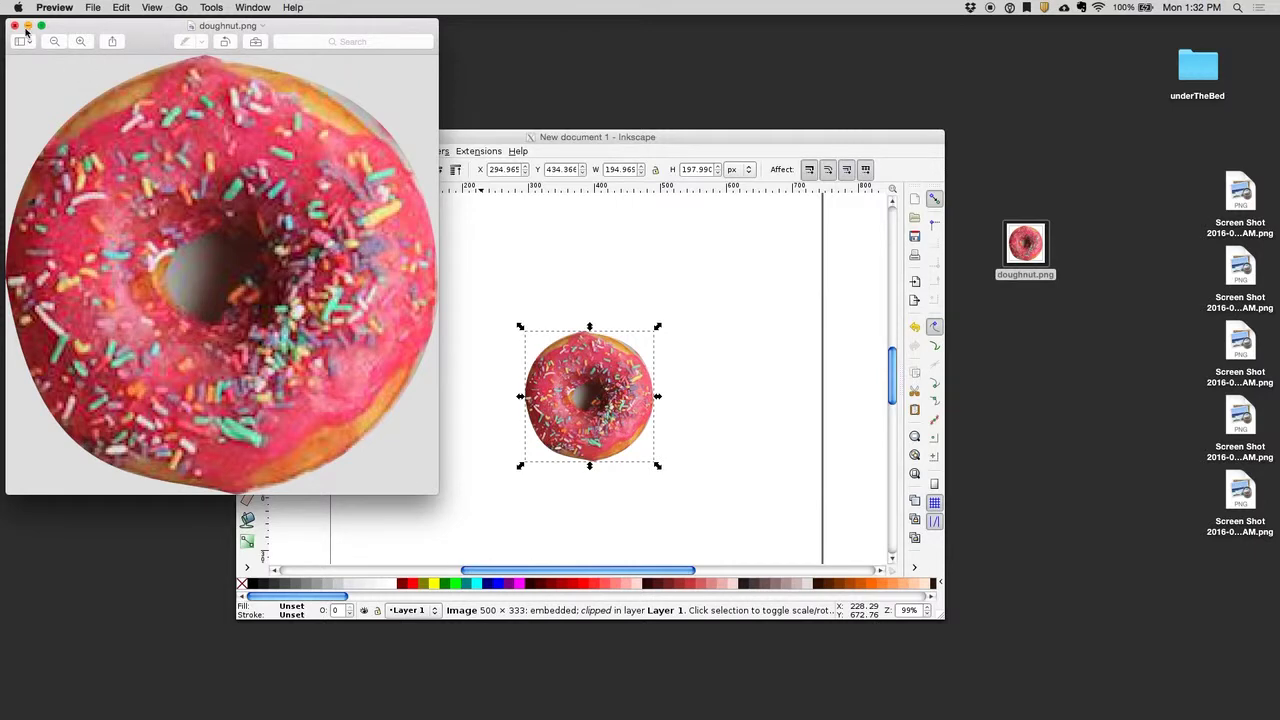
pyautogui.click(15, 25)
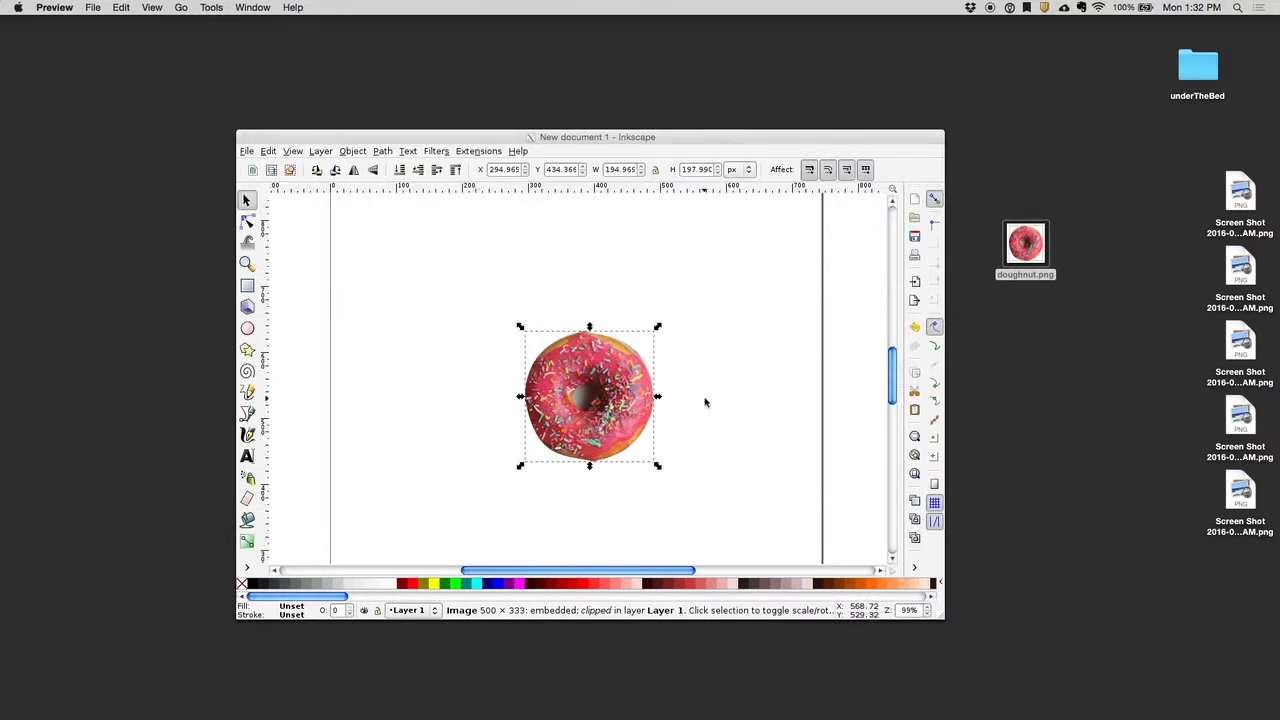
pyautogui.doubleClick(1040, 242)
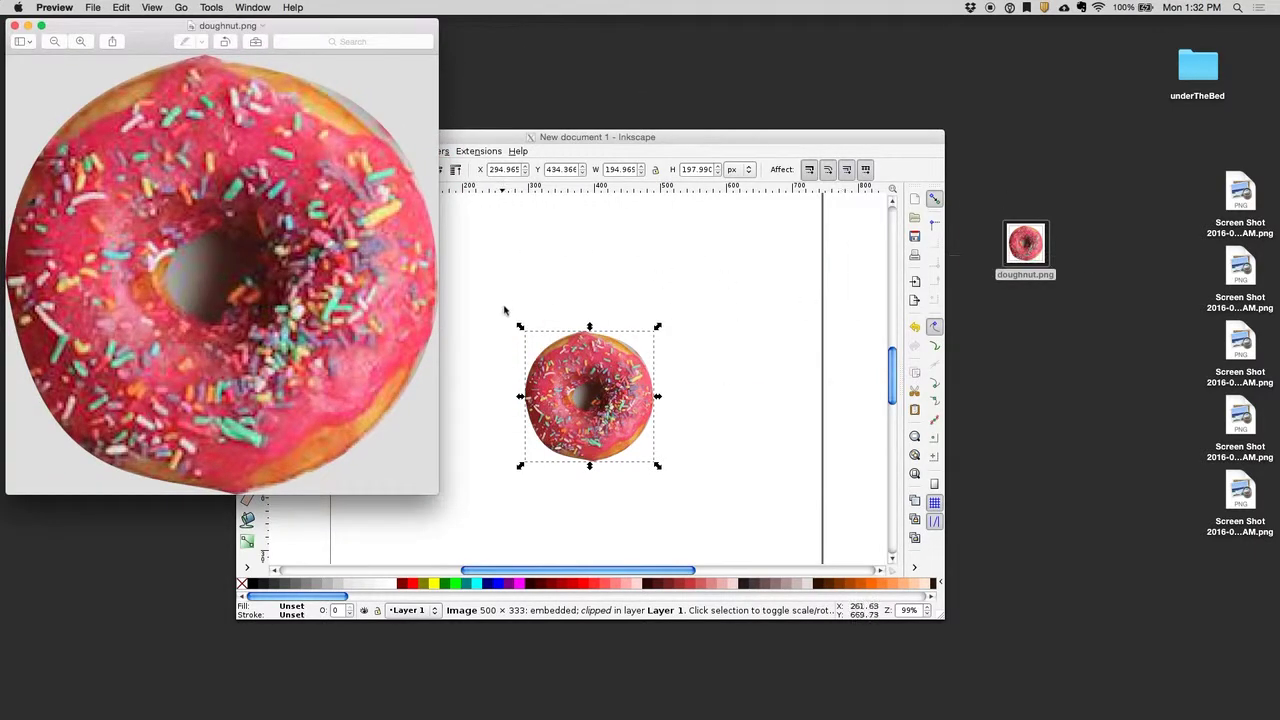
pyautogui.click(14, 25)
pyautogui.click(1058, 362)
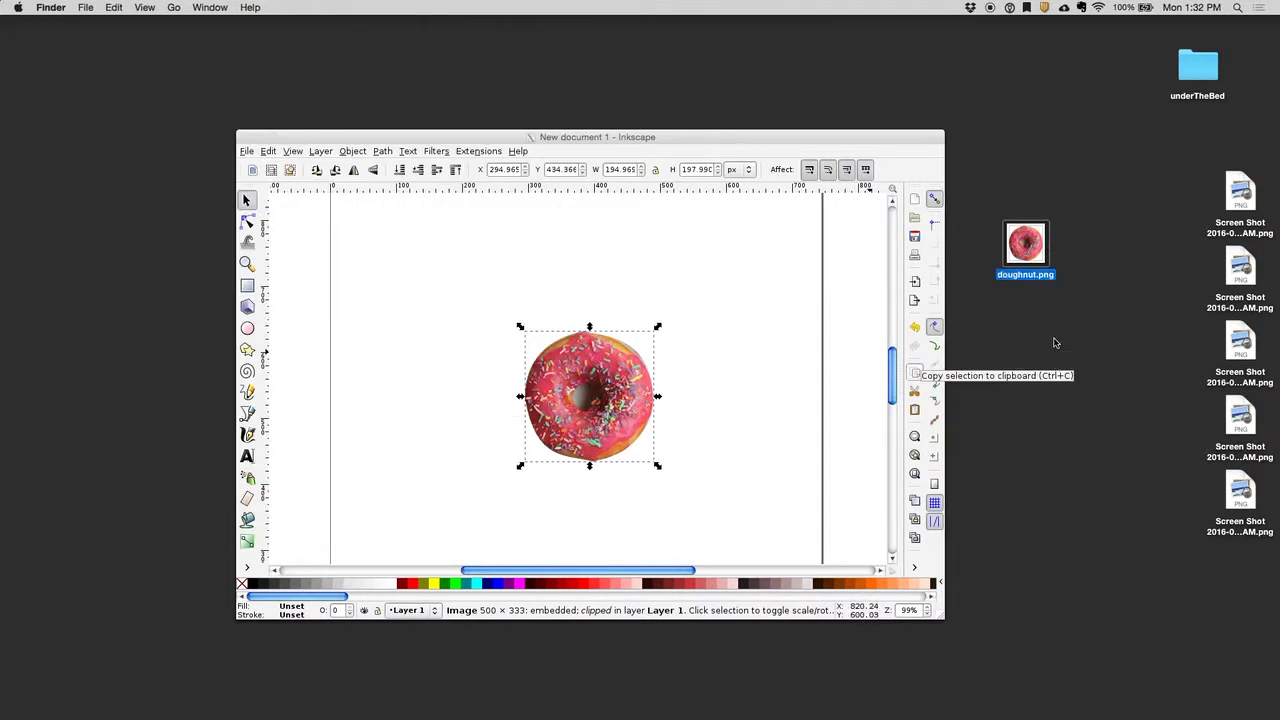